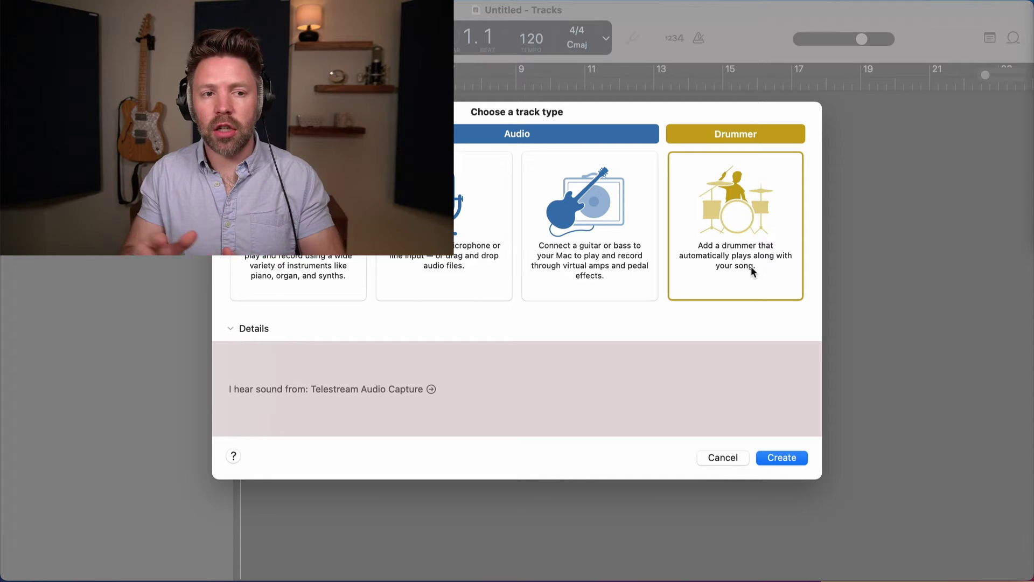
# Create a Drummer track with an 8-bar SoCal region on the Half-pipe preset at 110 BPM.
pyautogui.click(784, 459)
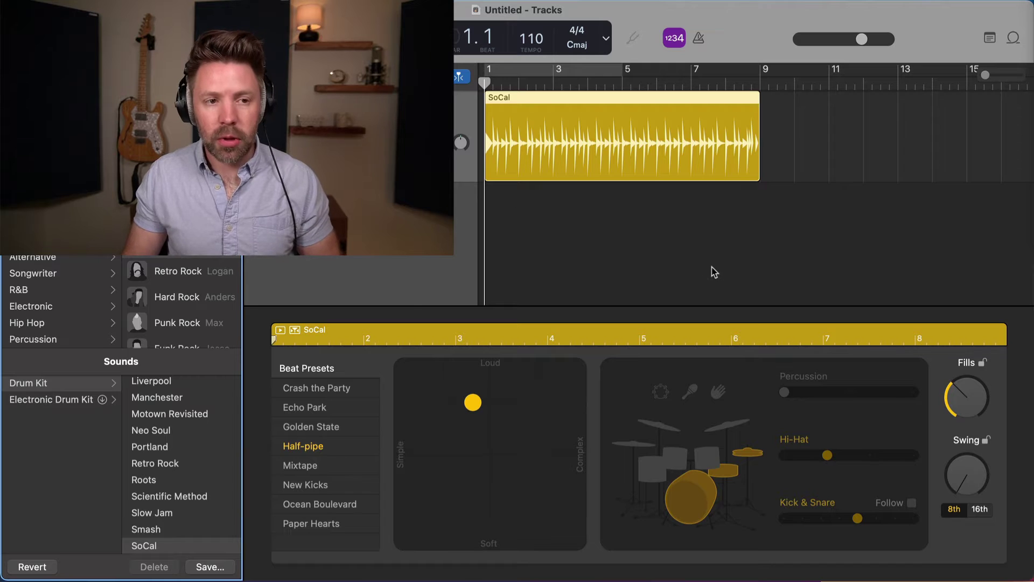
# Play back the eight-bar SoCal region to hear its default Half-pipe beat.
pyautogui.press('space')
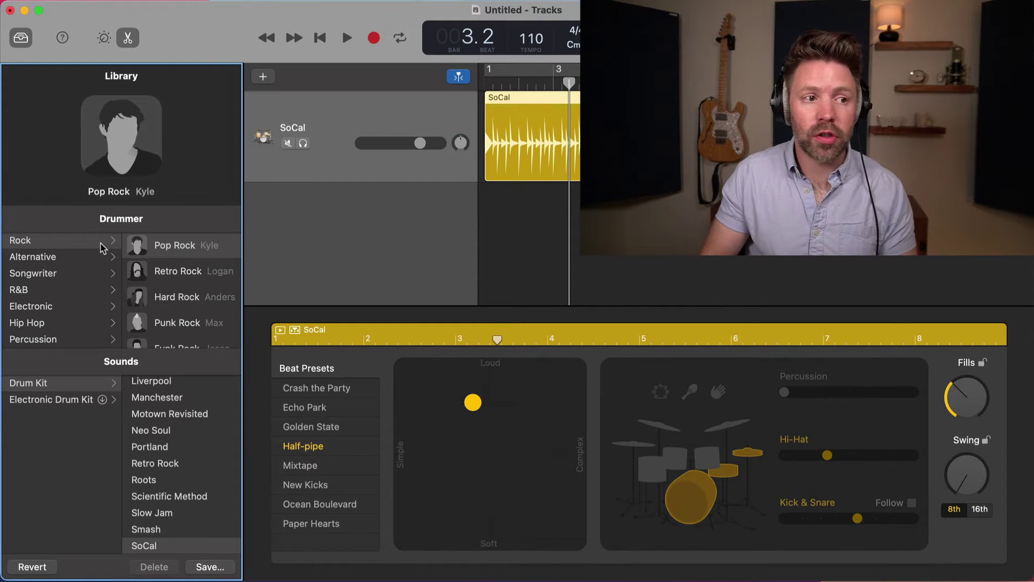
# Audition the Hard Rock and Britpop drummers with playback.
pyautogui.scroll(-2, 144, 265)
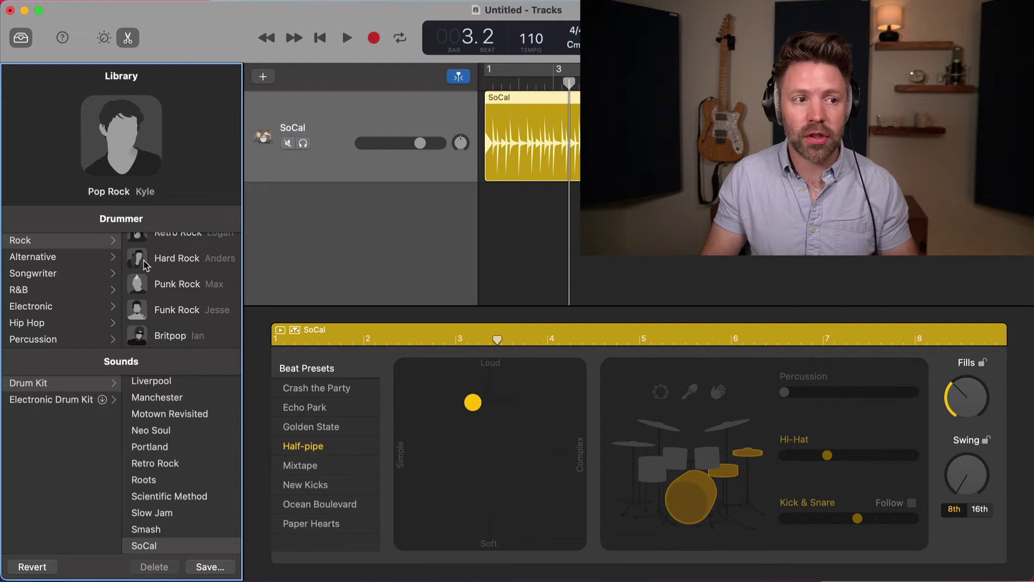
pyautogui.scroll(2, 145, 265)
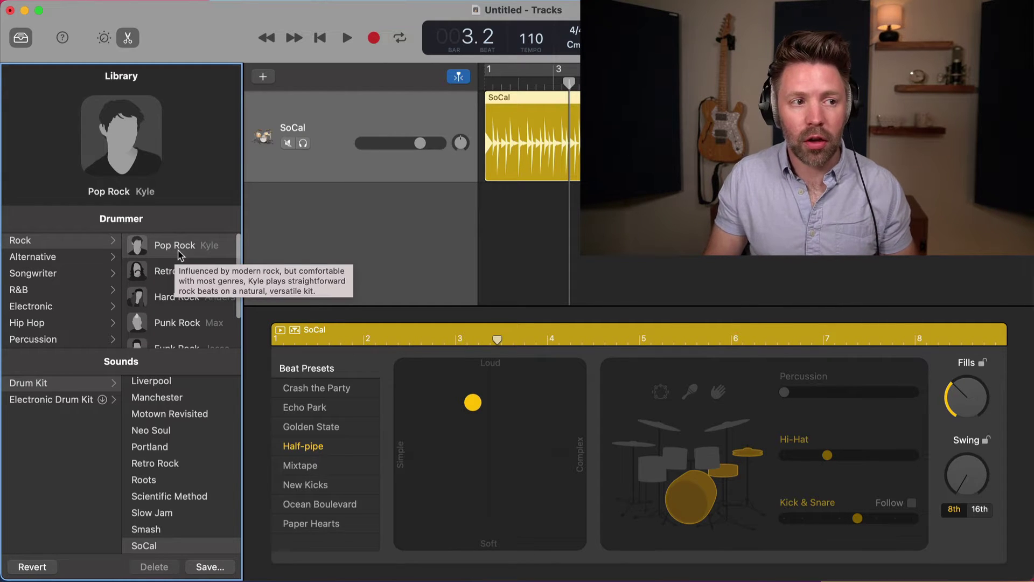
pyautogui.click(185, 297)
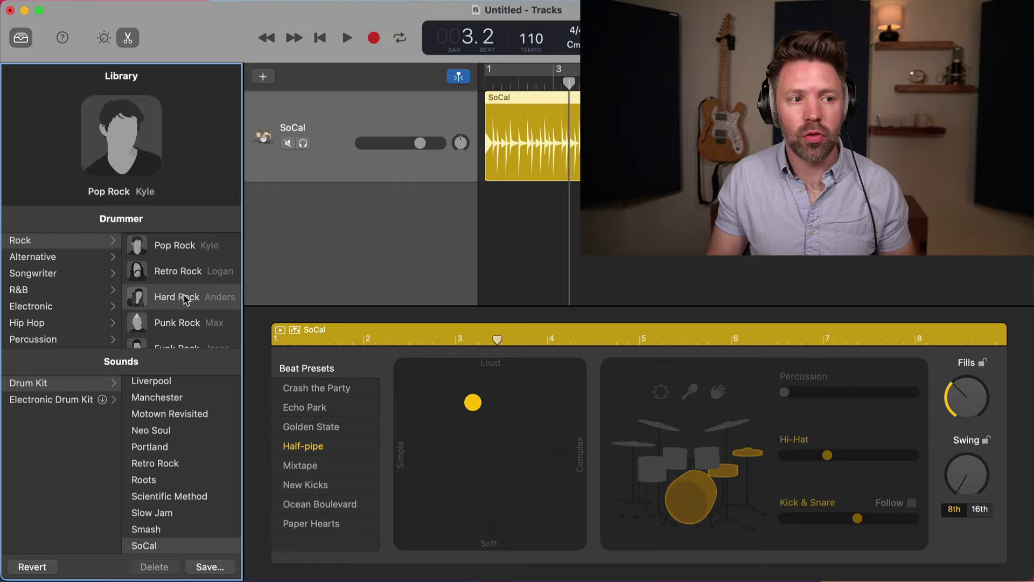
pyautogui.press('space')
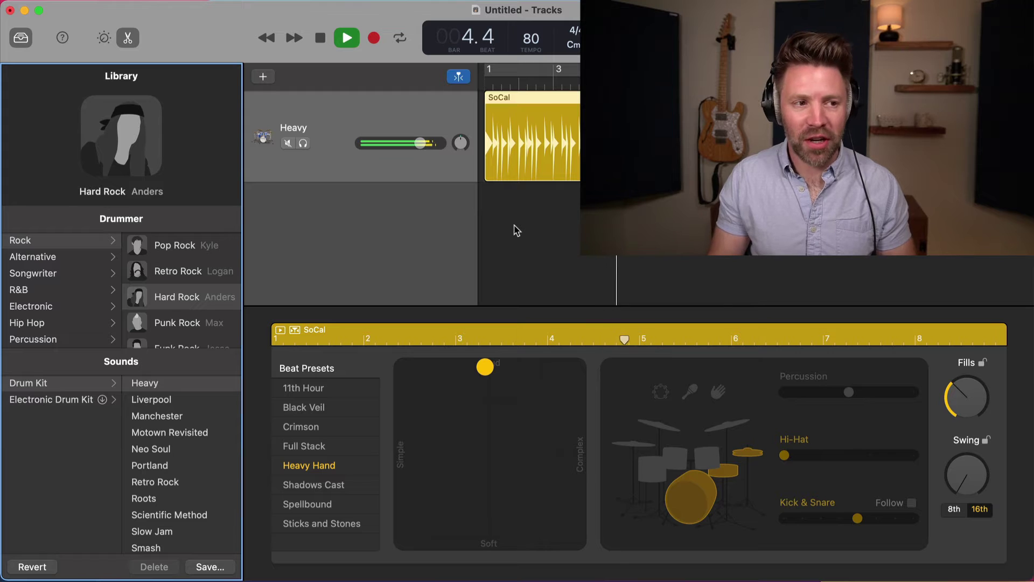
pyautogui.press('space')
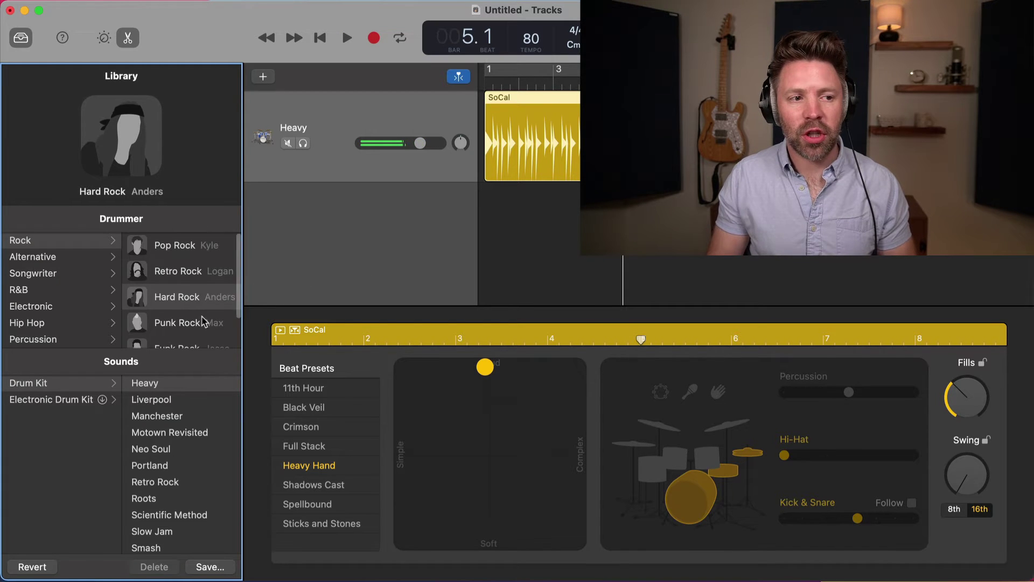
pyautogui.scroll(-2, 203, 321)
pyautogui.click(183, 336)
pyautogui.press('space')
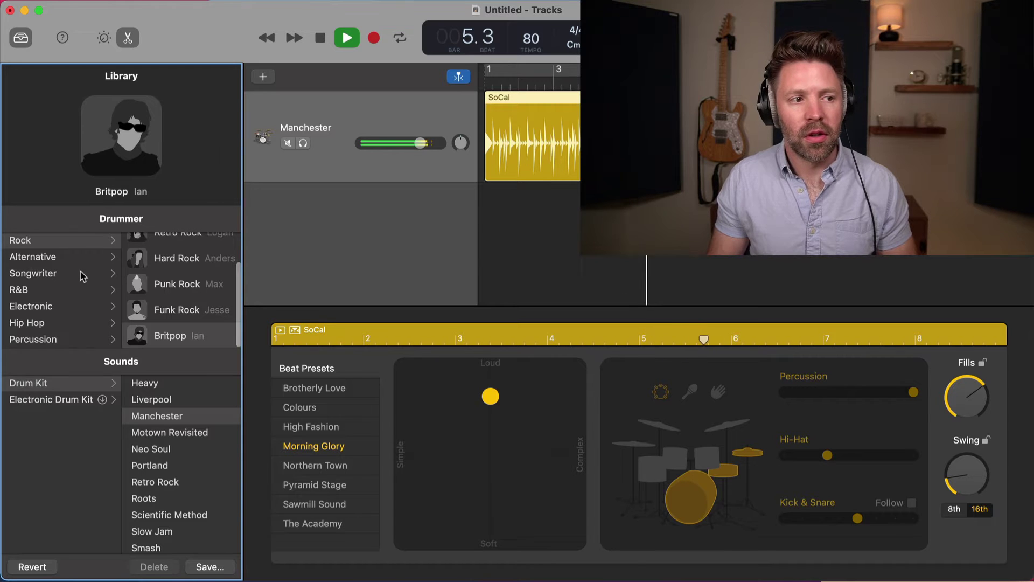
pyautogui.press('space')
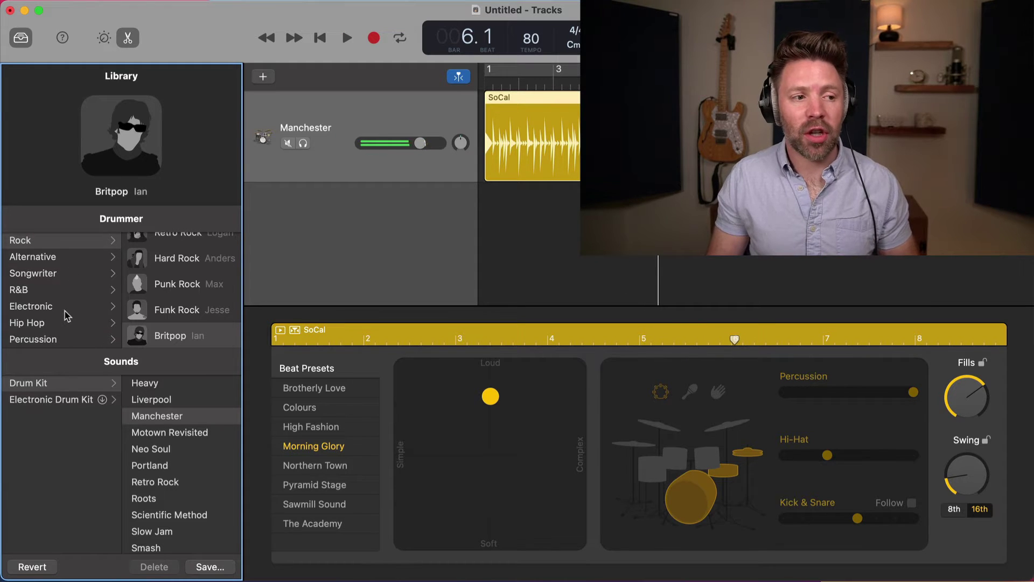
# Audition the Hip Hop Trap and Boom Bap drummers, then return to bar 1 with cycle on.
pyautogui.click(62, 323)
pyautogui.click(180, 244)
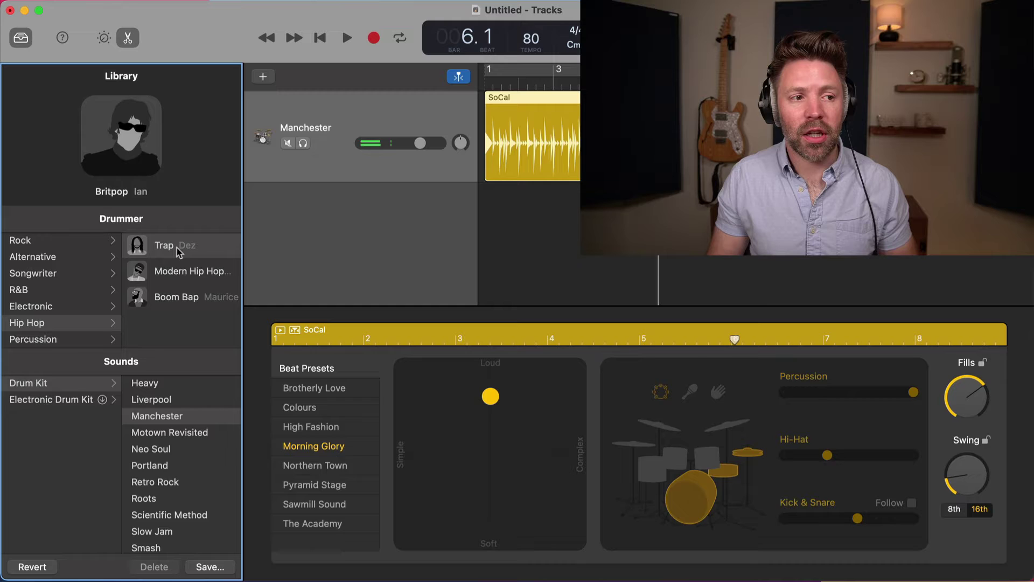
pyautogui.press('space')
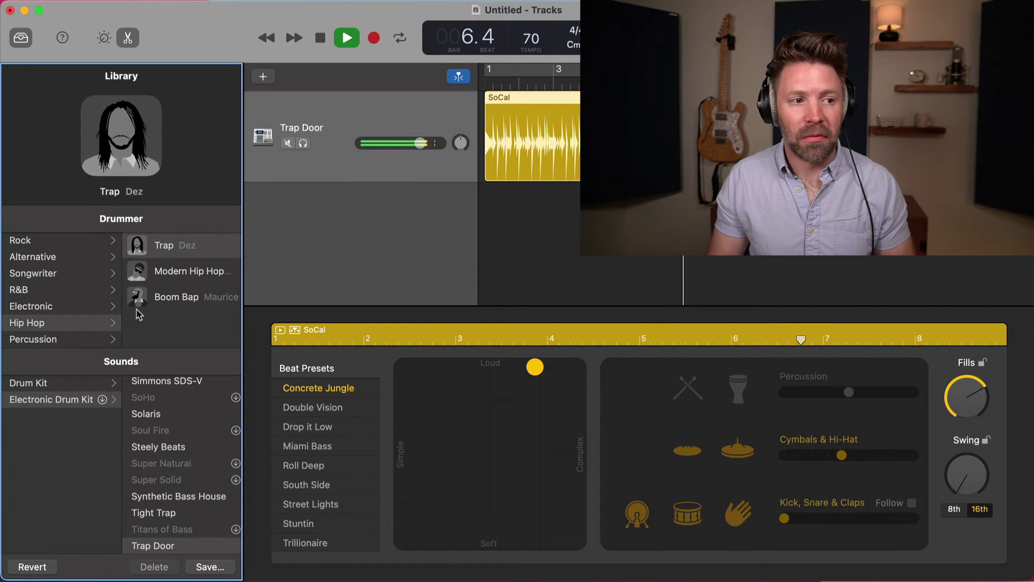
pyautogui.press('space')
pyautogui.click(180, 301)
pyautogui.press('space')
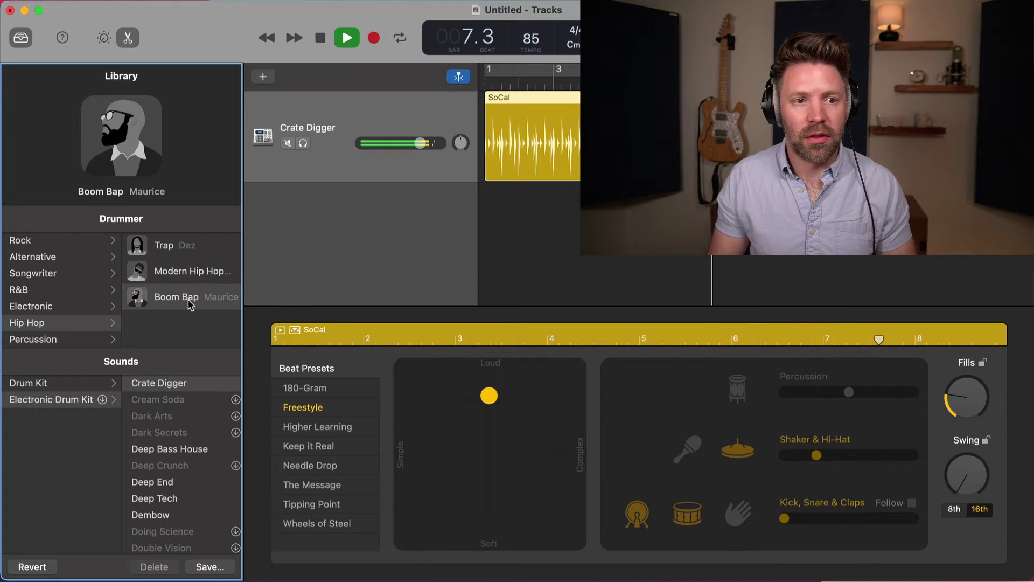
pyautogui.press('space')
pyautogui.press('Return')
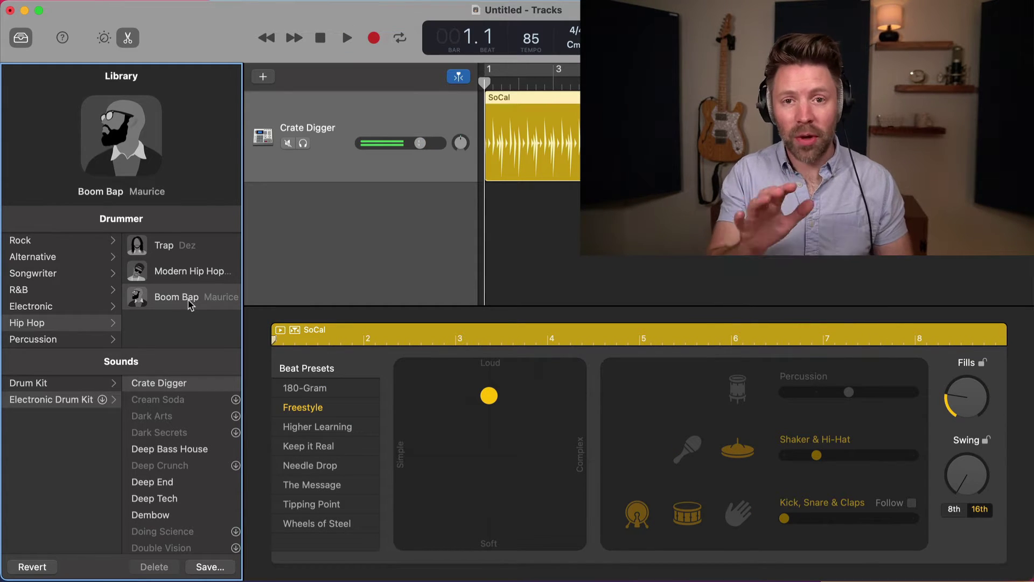
pyautogui.press('c')
# Audition the Songwriter drummers, settling on Experimental Songwriter with the Scientific Method kit.
pyautogui.click(23, 242)
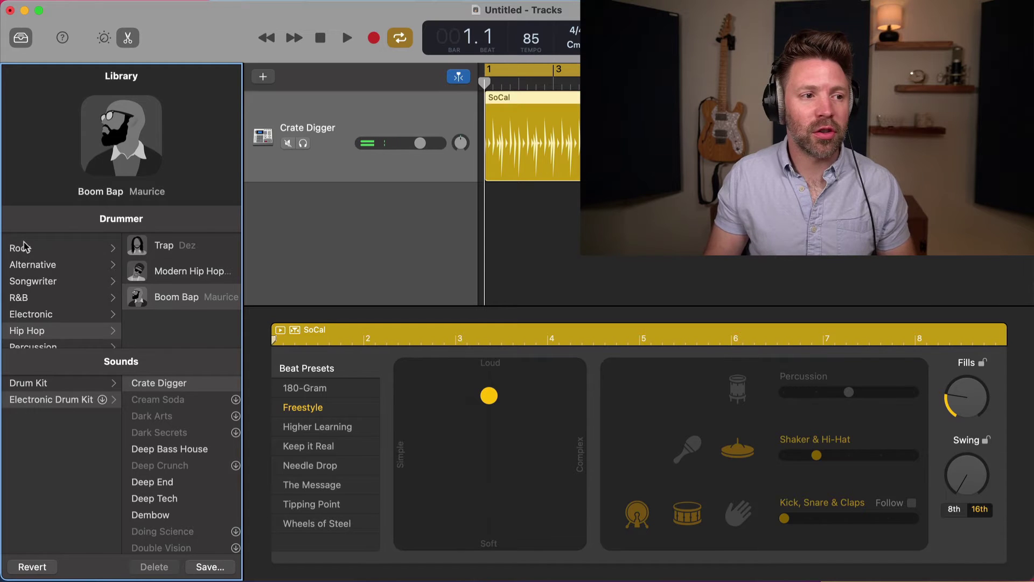
pyautogui.click(35, 256)
pyautogui.click(48, 275)
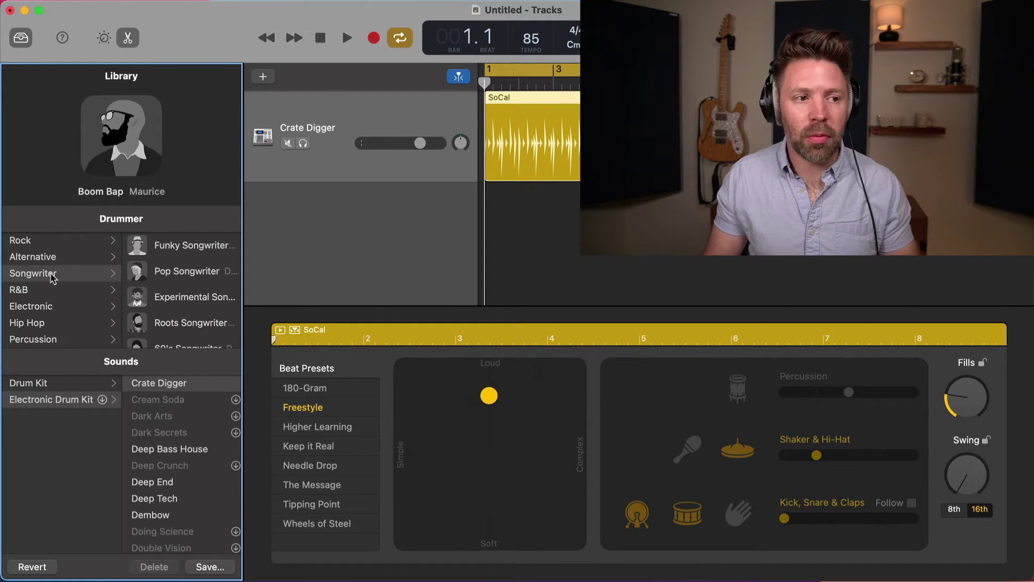
pyautogui.click(177, 251)
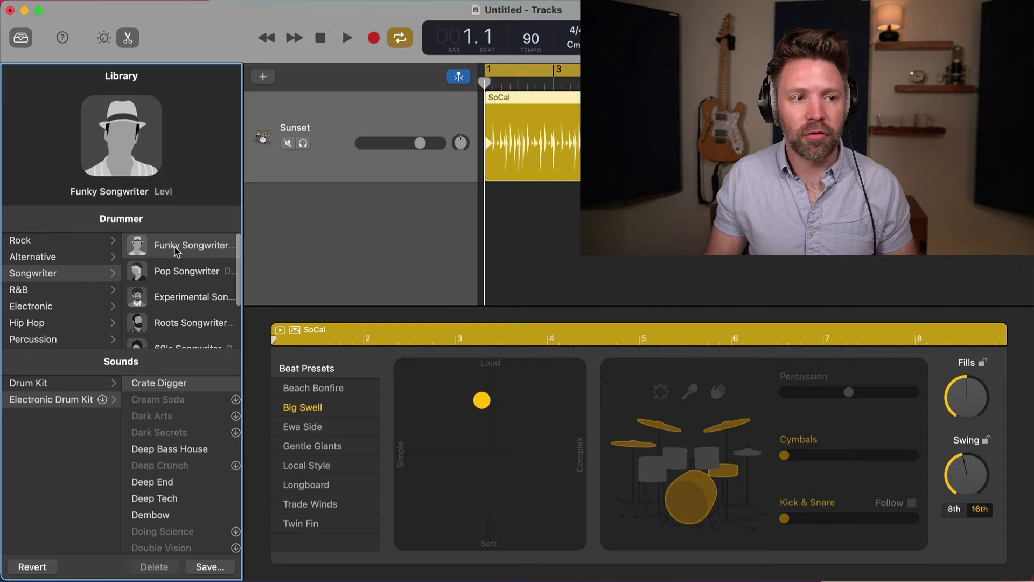
pyautogui.press('space')
pyautogui.click(164, 299)
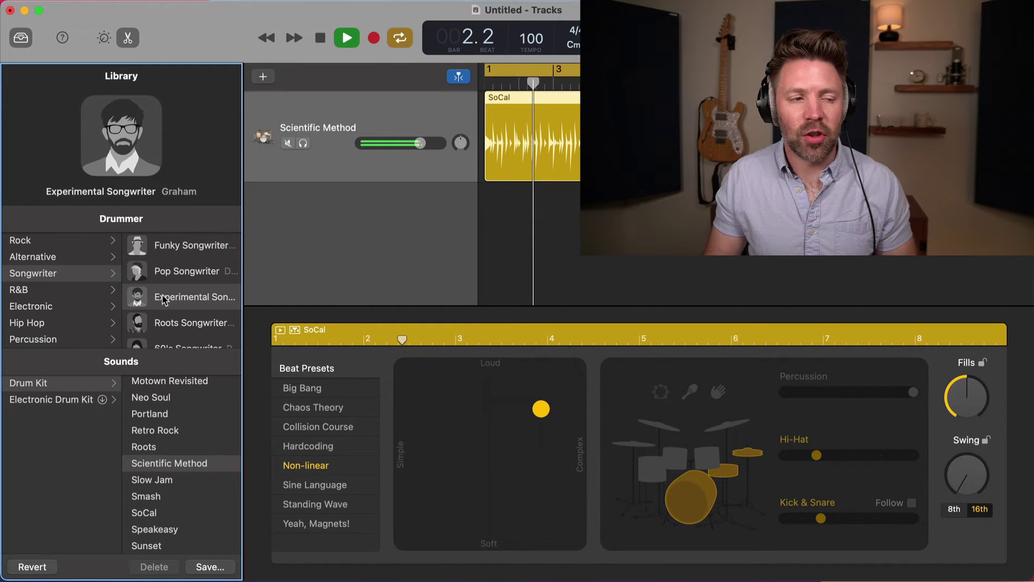
pyautogui.press('space')
pyautogui.click(43, 243)
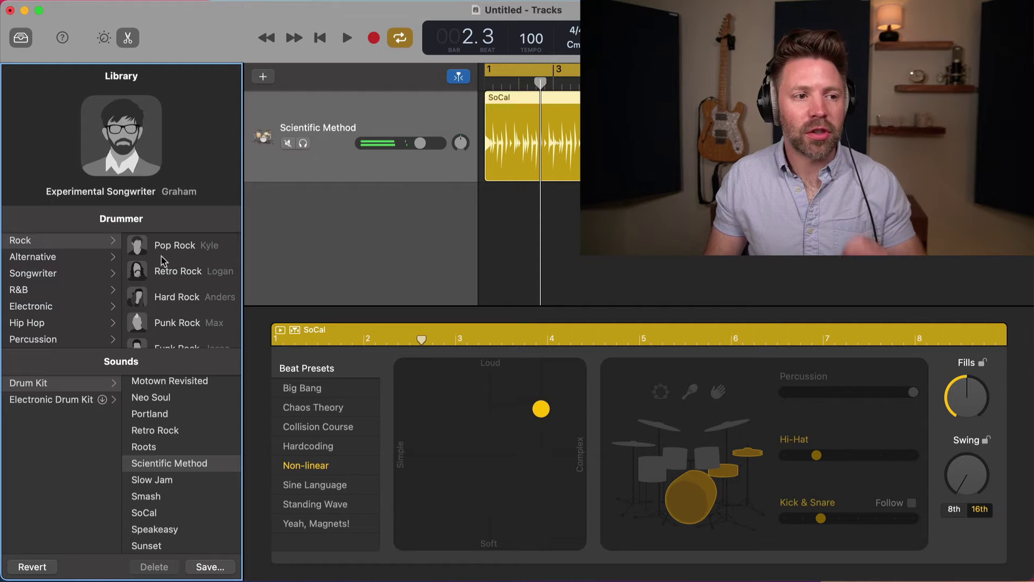
# Try Punk Rock and Retro Rock, then settle on Pop Rock with SoCal kit and Half-pipe beat.
pyautogui.click(171, 255)
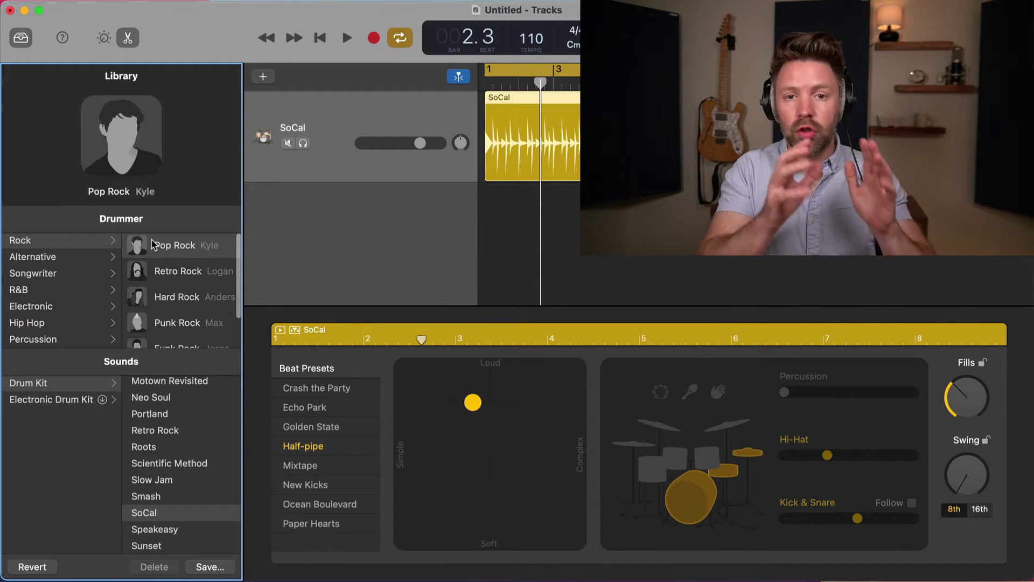
pyautogui.moveTo(153, 246)
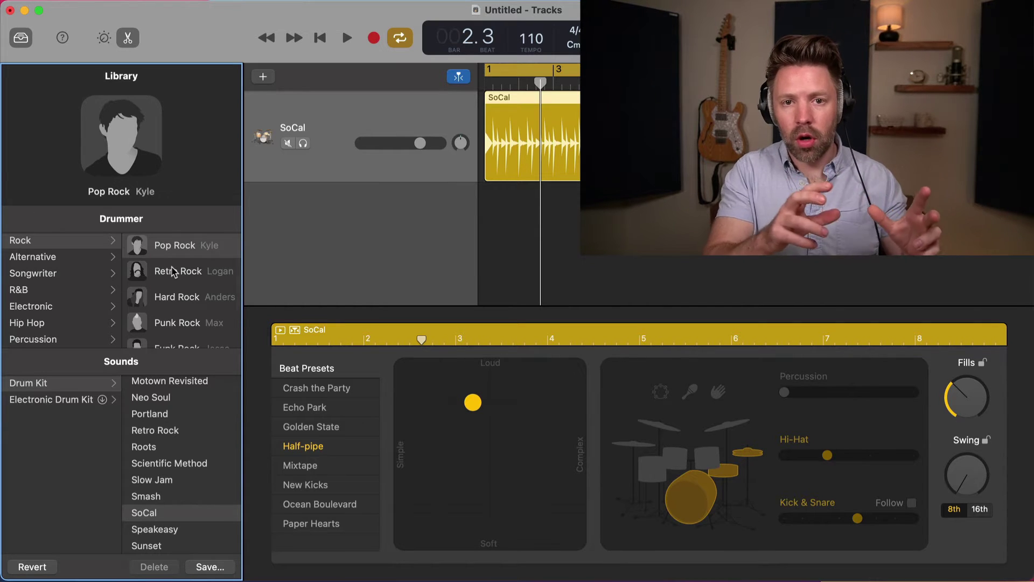
pyautogui.moveTo(174, 271)
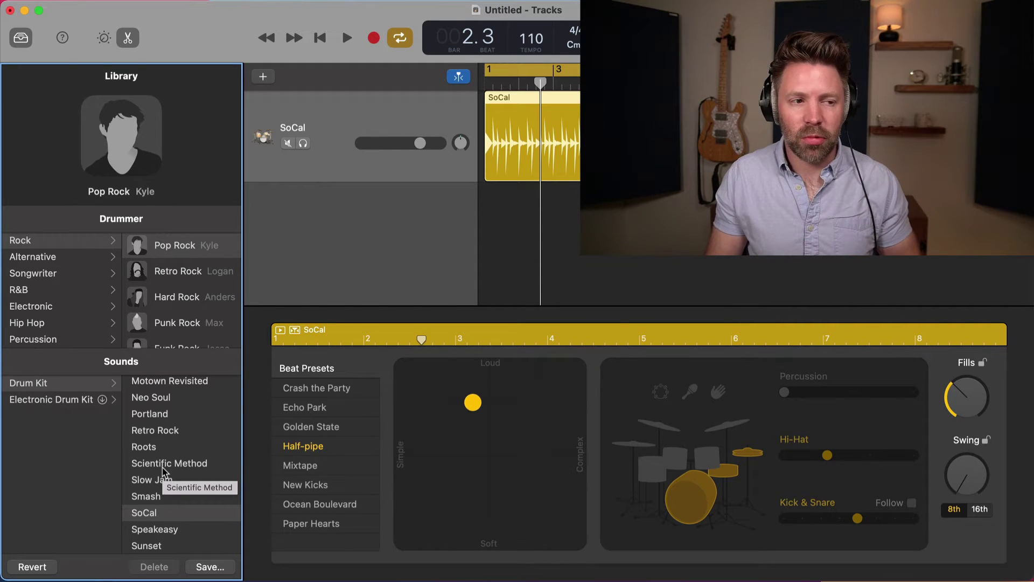
pyautogui.scroll(-1, 175, 323)
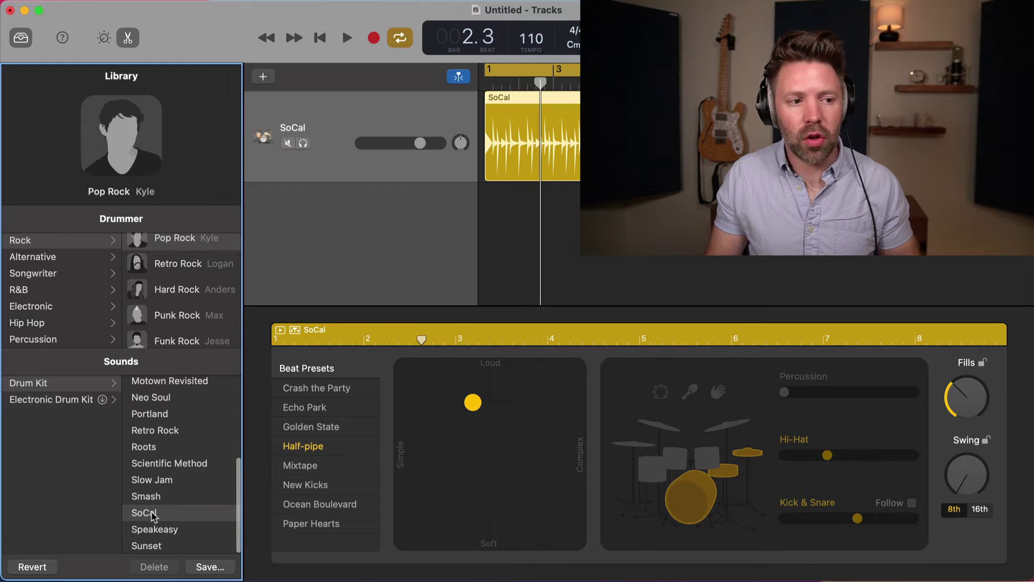
pyautogui.click(173, 317)
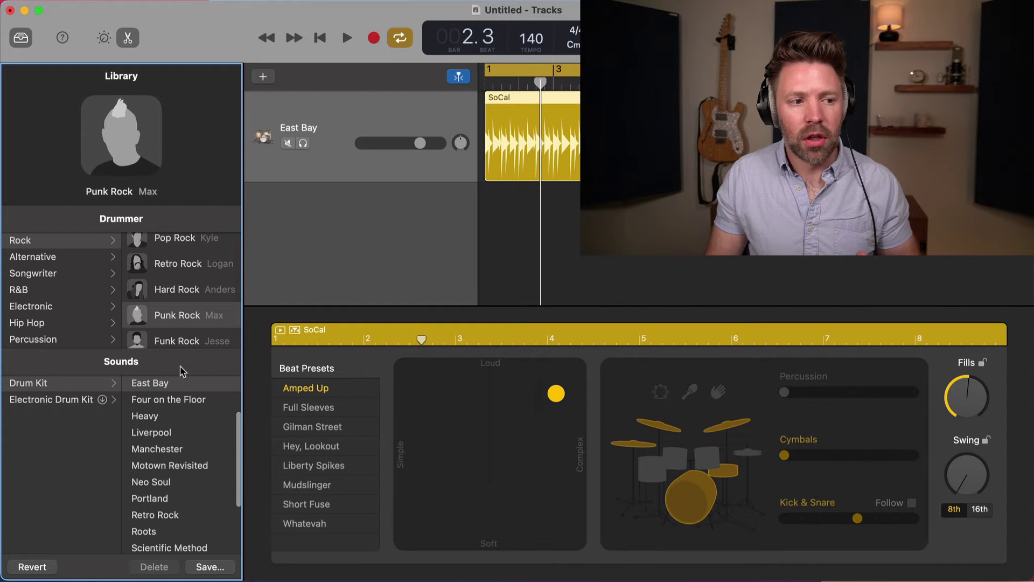
pyautogui.click(181, 264)
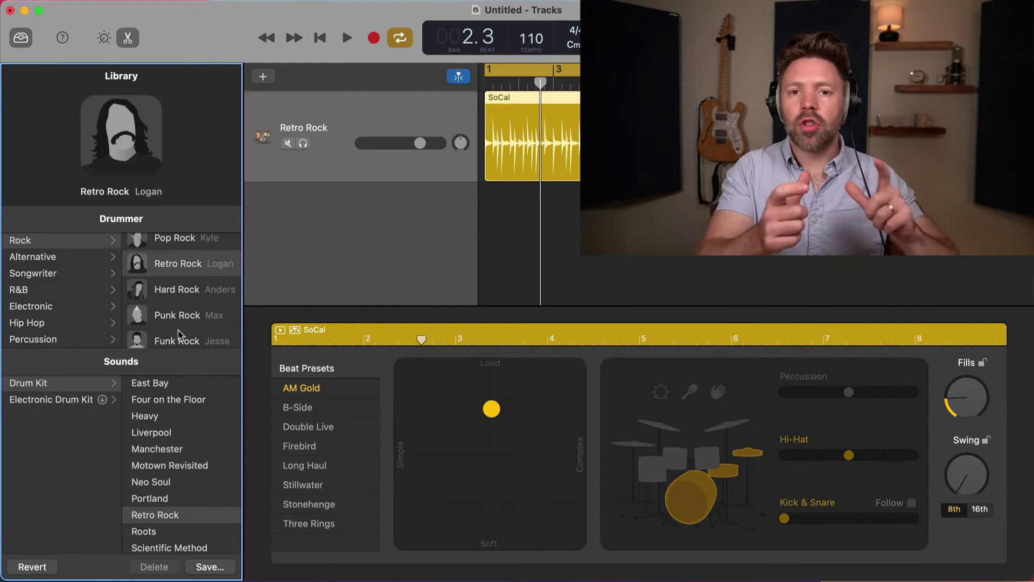
pyautogui.scroll(1, 181, 334)
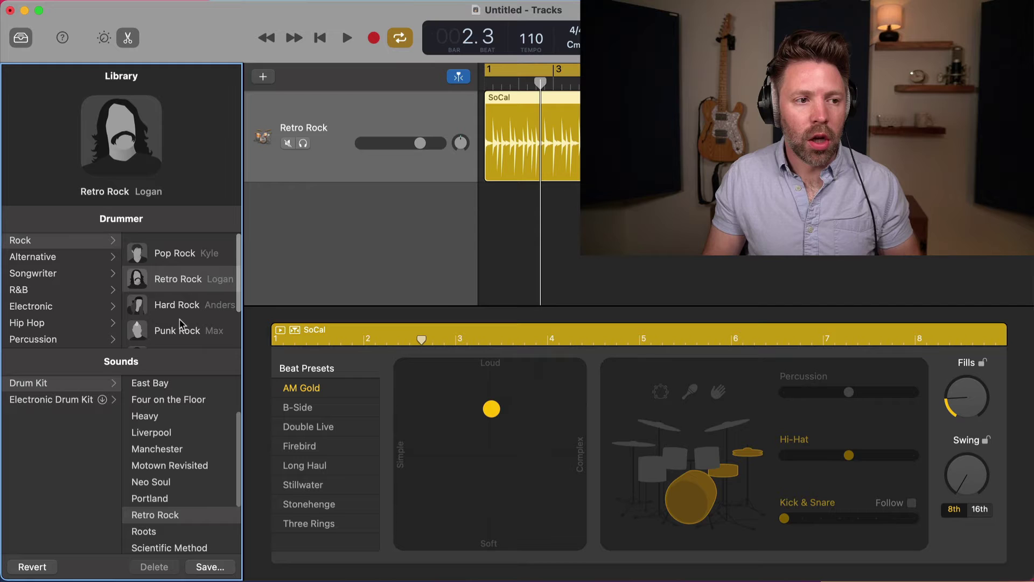
pyautogui.click(172, 247)
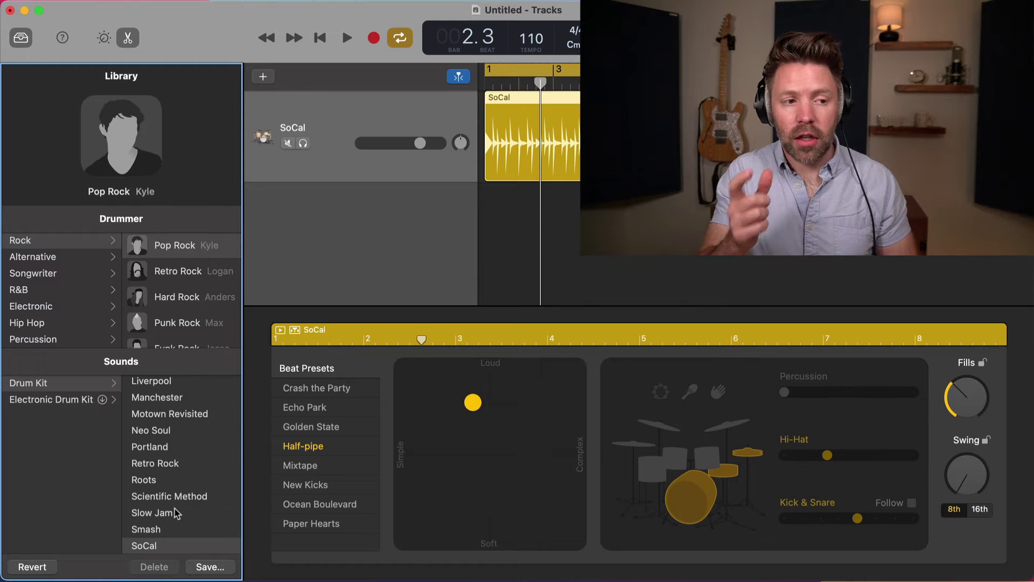
pyautogui.press('space')
pyautogui.scroll(1, 175, 512)
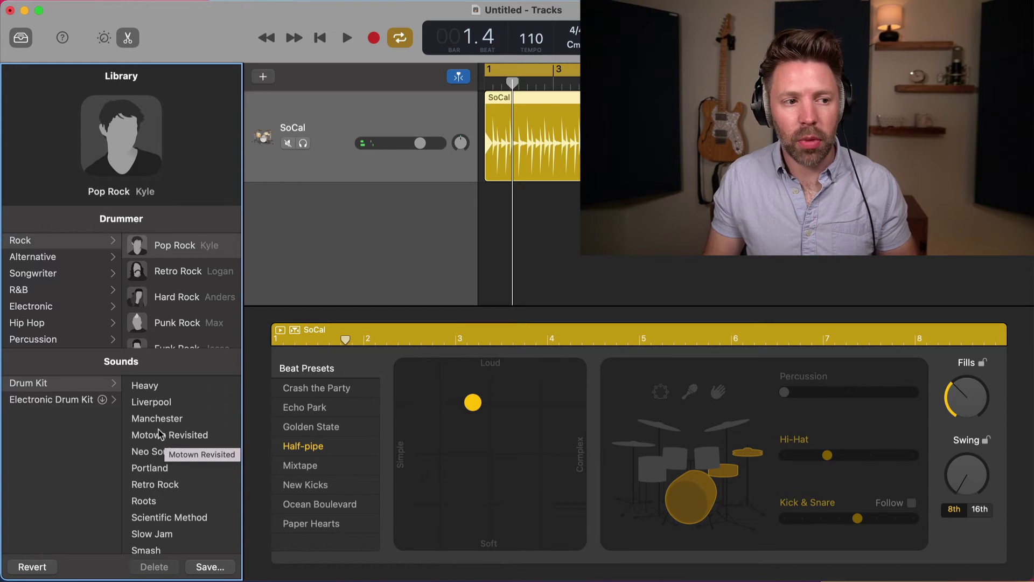
# Switch the drum kit to Manchester, audition it, and bring back the Drummer Editor.
pyautogui.click(156, 419)
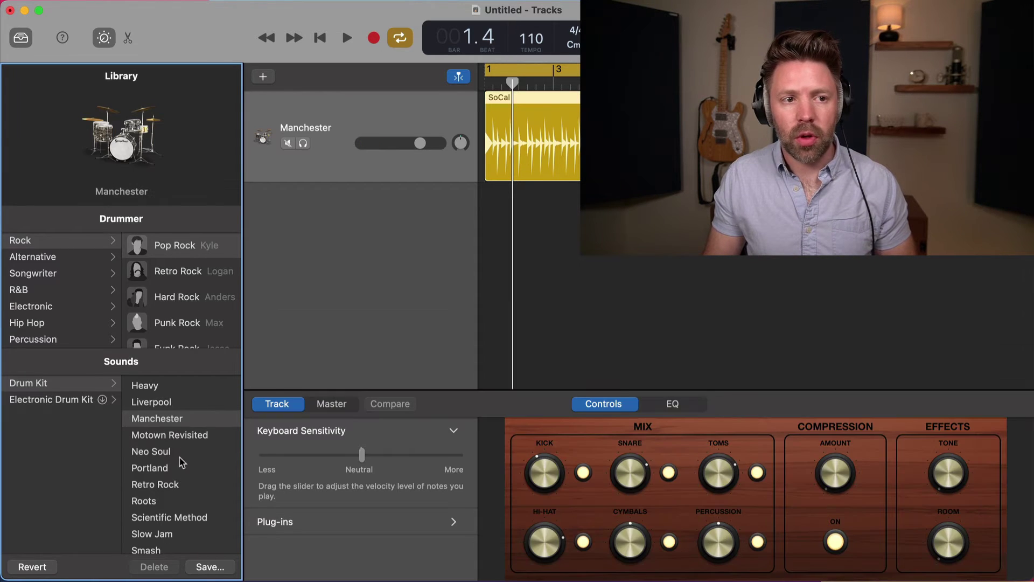
pyautogui.press('space')
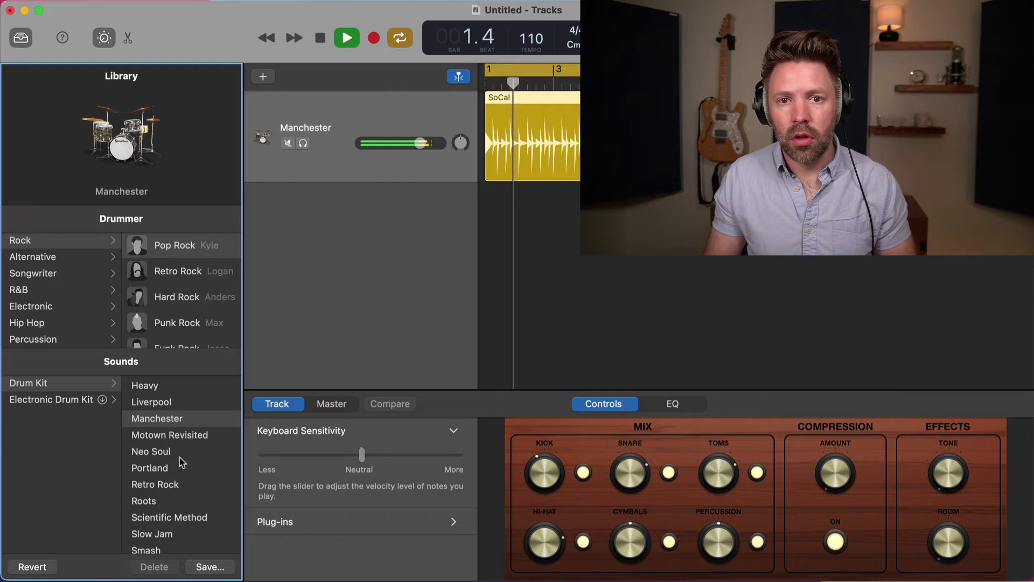
pyautogui.press('space')
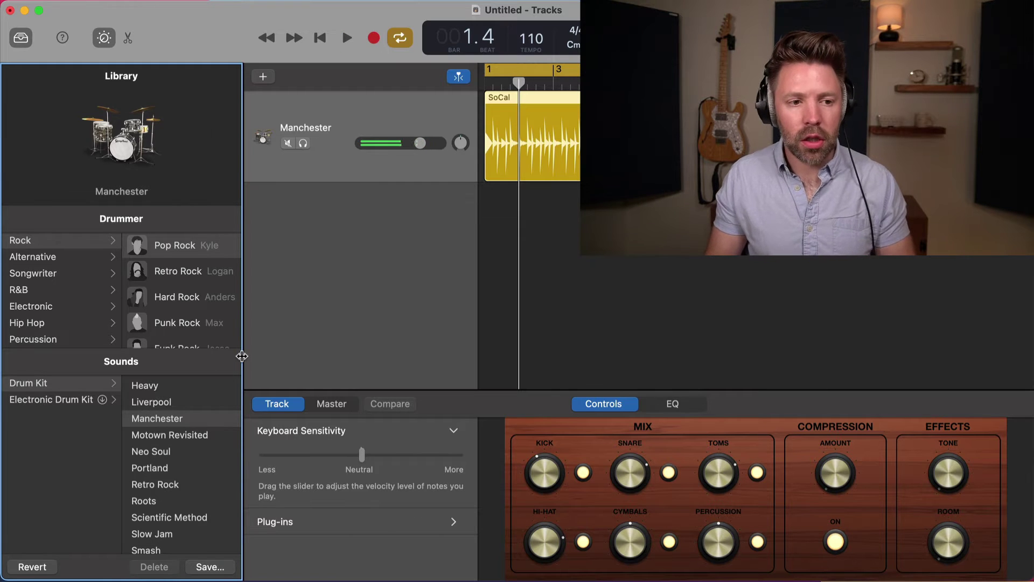
pyautogui.press('e')
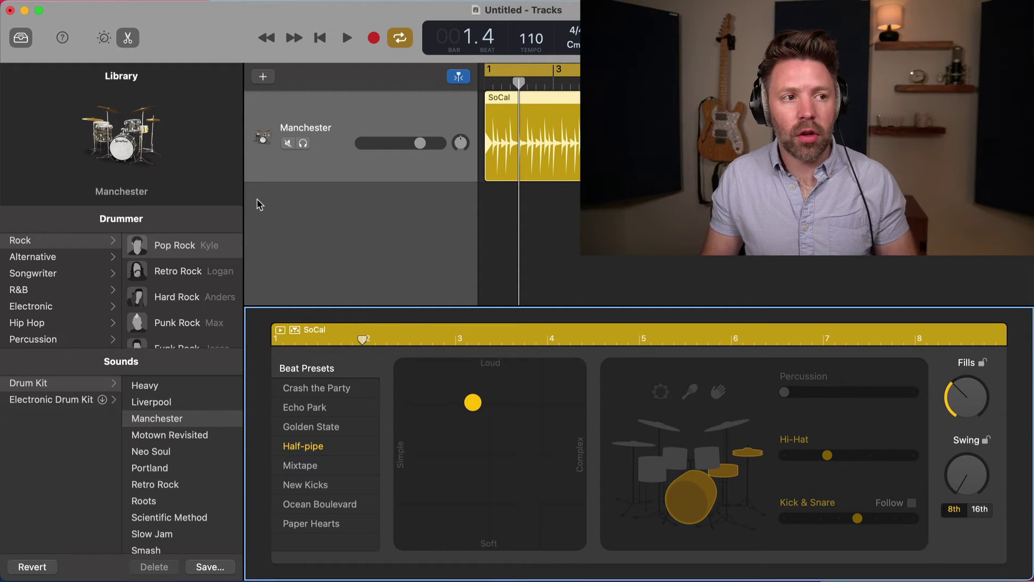
# Toggle the Drummer Editor and deselect the region to show the Manchester track-wide settings.
pyautogui.click(135, 46)
pyautogui.click(135, 46)
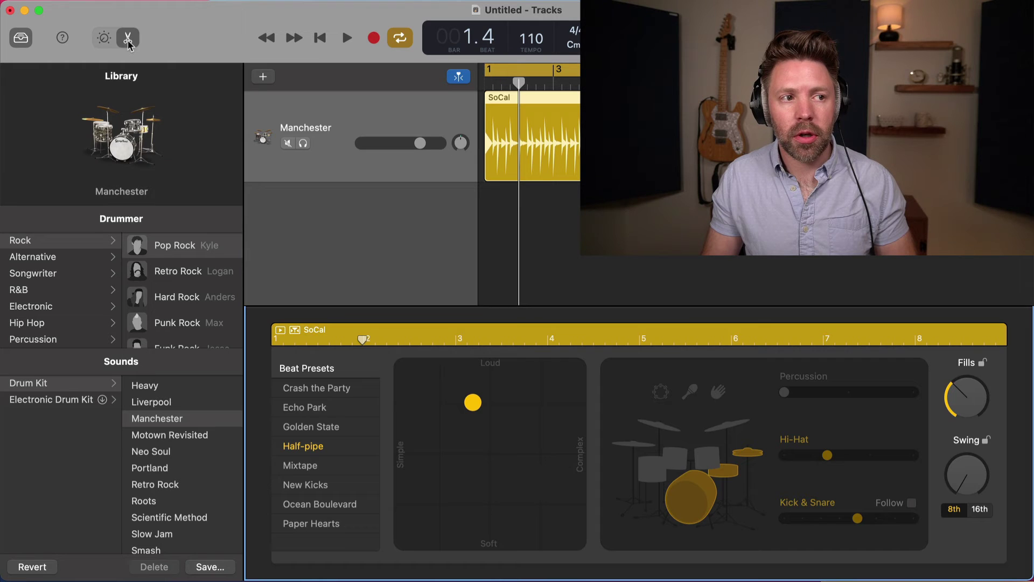
pyautogui.press('e')
pyautogui.press('e')
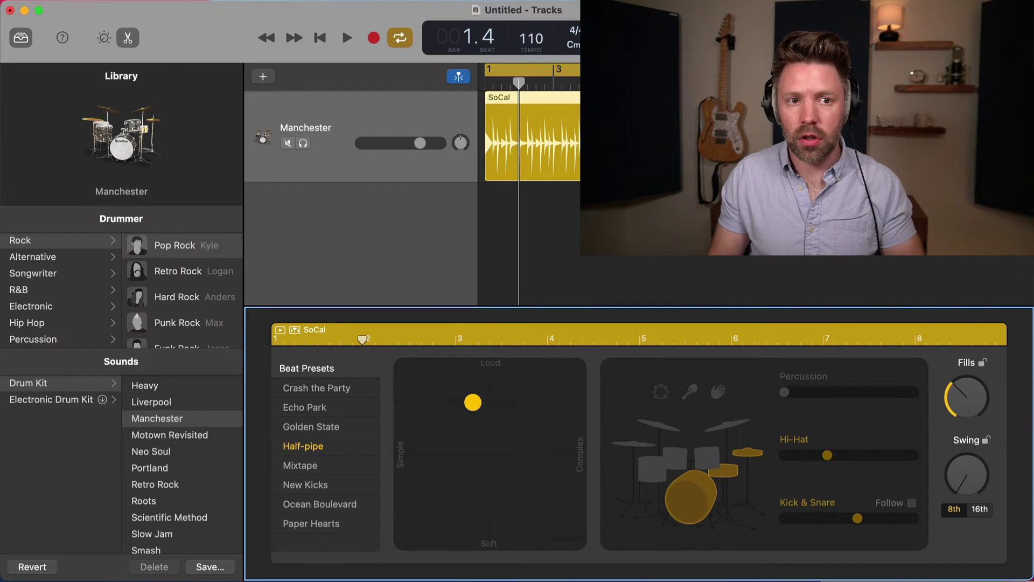
pyautogui.click(361, 242)
pyautogui.hscroll(3, 528, 189)
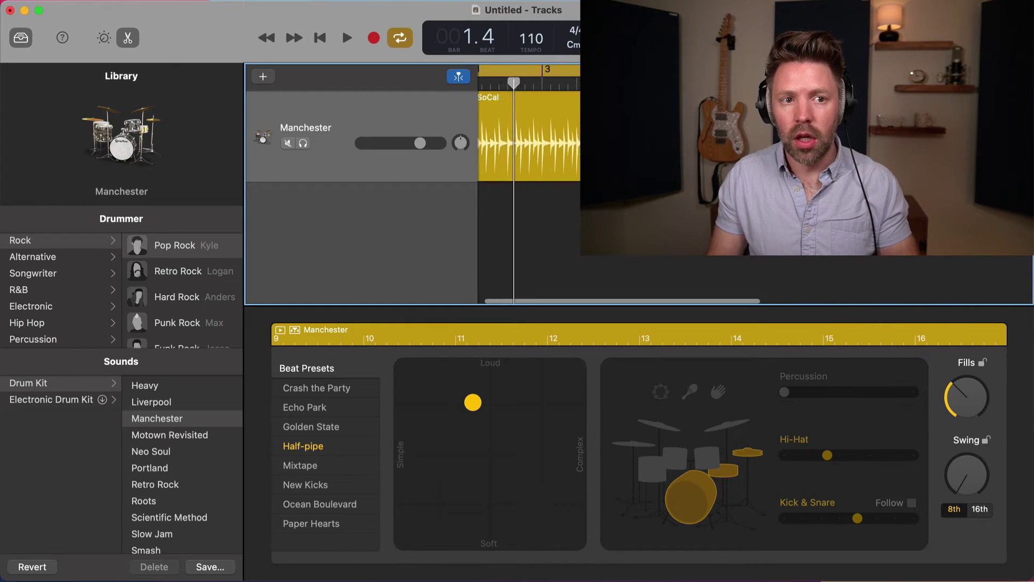
pyautogui.hscroll(-3, 528, 188)
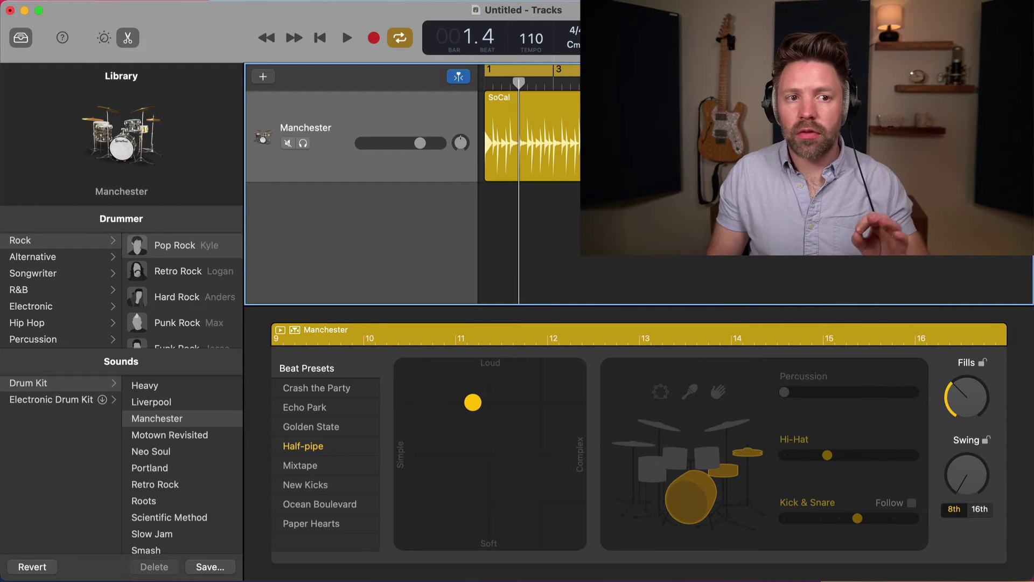
# Audition Crash the Party, Echo Park and Golden State on the SoCal region, returning to Half-pipe.
pyautogui.click(533, 134)
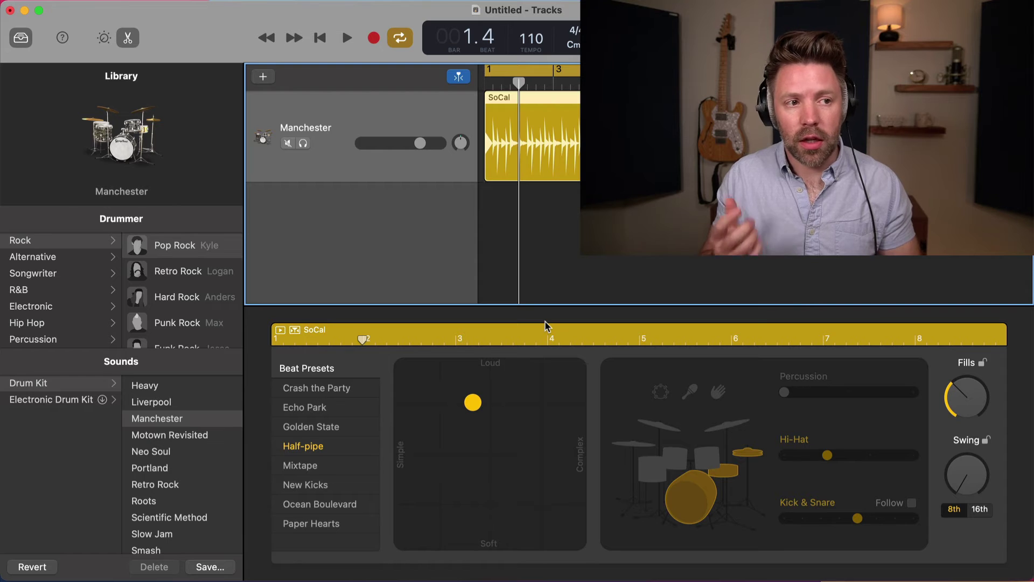
pyautogui.press('space')
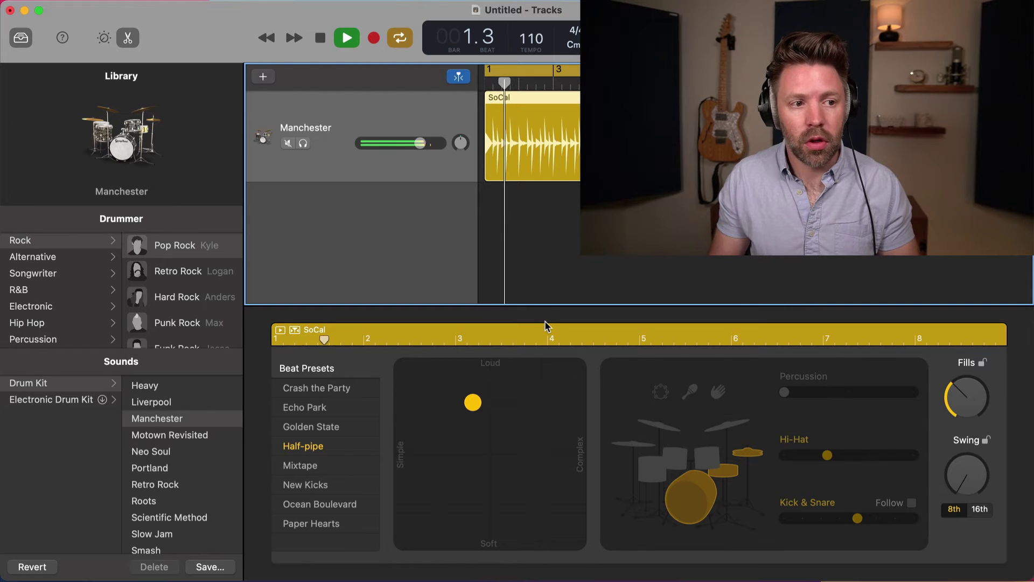
pyautogui.press('space')
pyautogui.click(329, 393)
pyautogui.press('space')
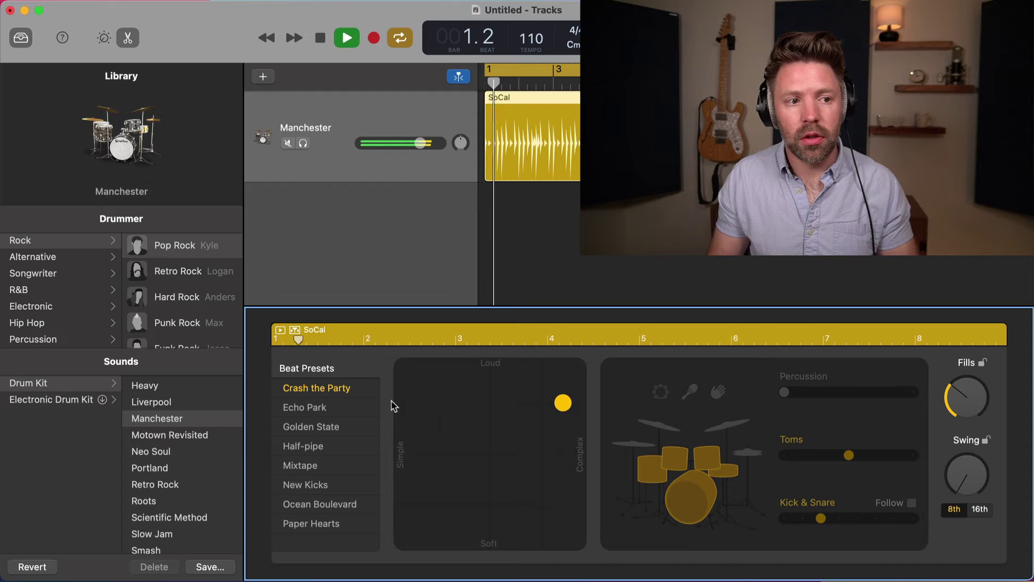
pyautogui.click(324, 412)
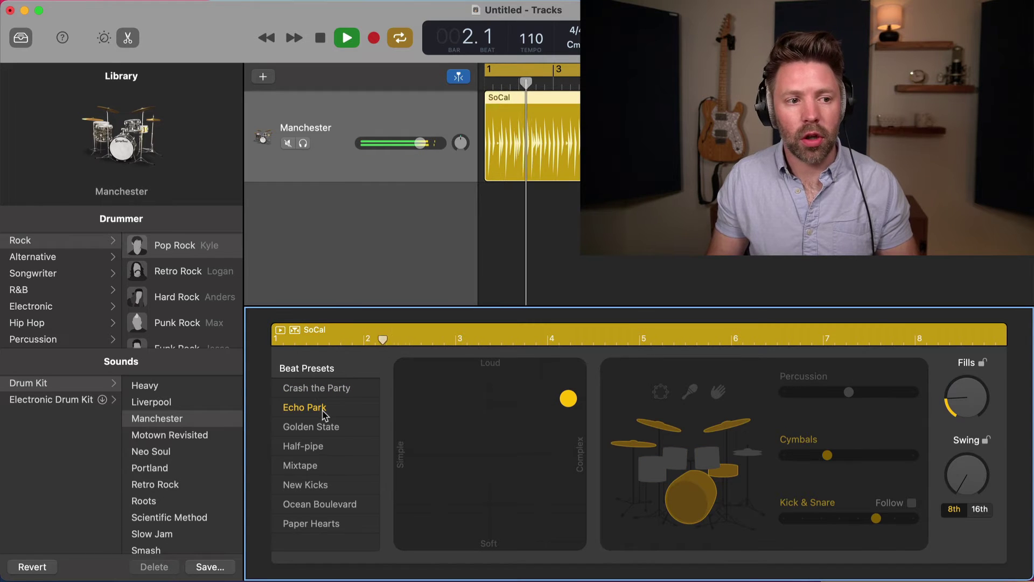
pyautogui.click(326, 427)
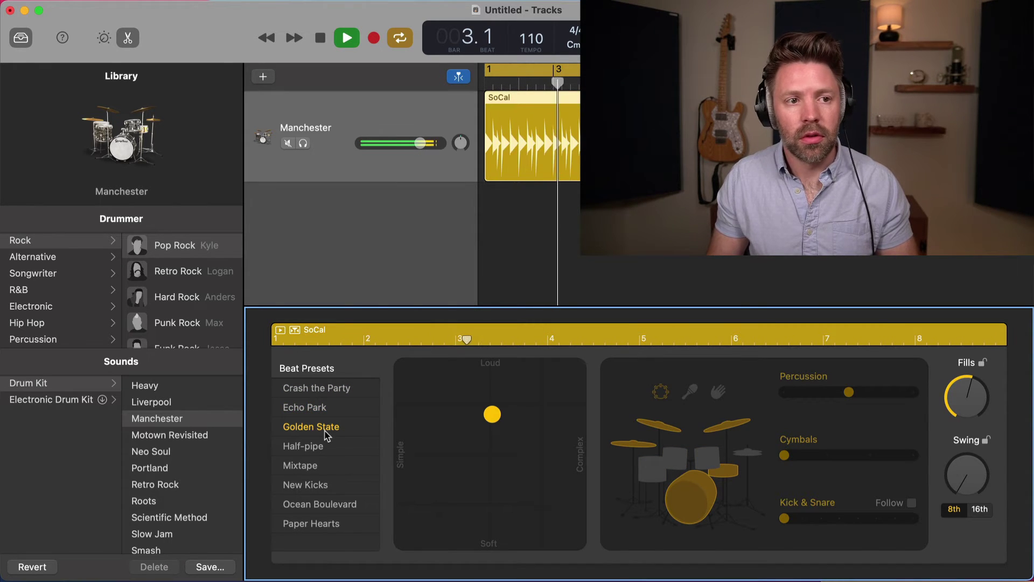
pyautogui.click(321, 447)
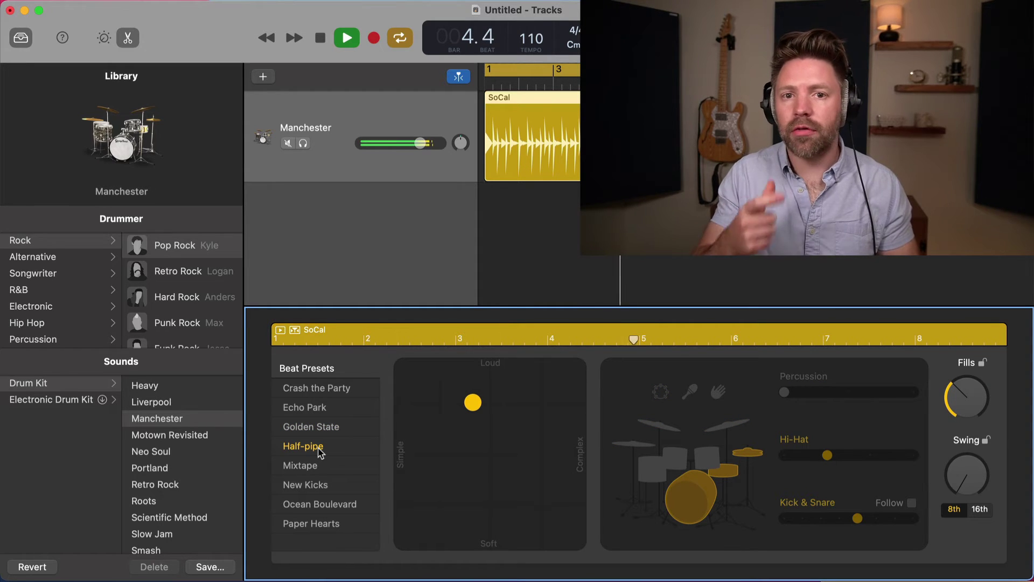
# Move the XY pad puck through several feels, ending louder and moderately complex.
pyautogui.press('space')
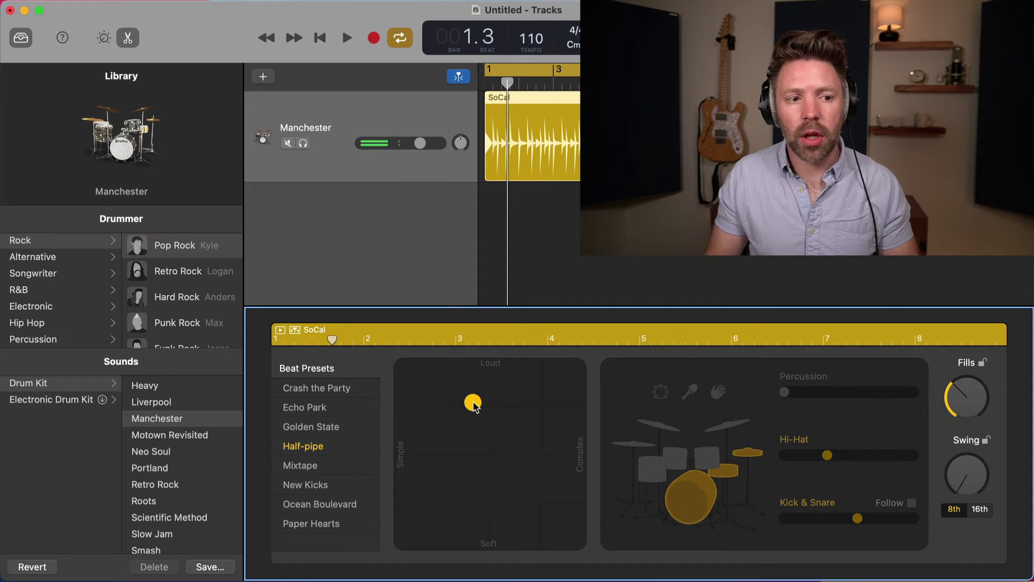
pyautogui.click(473, 403)
pyautogui.moveTo(474, 405); pyautogui.dragTo(469, 365)
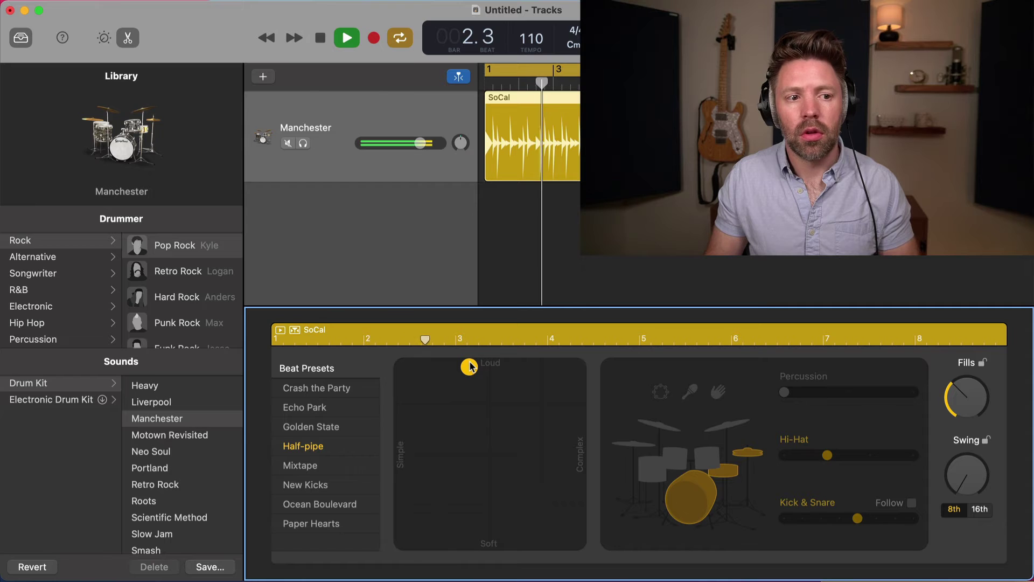
pyautogui.moveTo(471, 366); pyautogui.dragTo(586, 365)
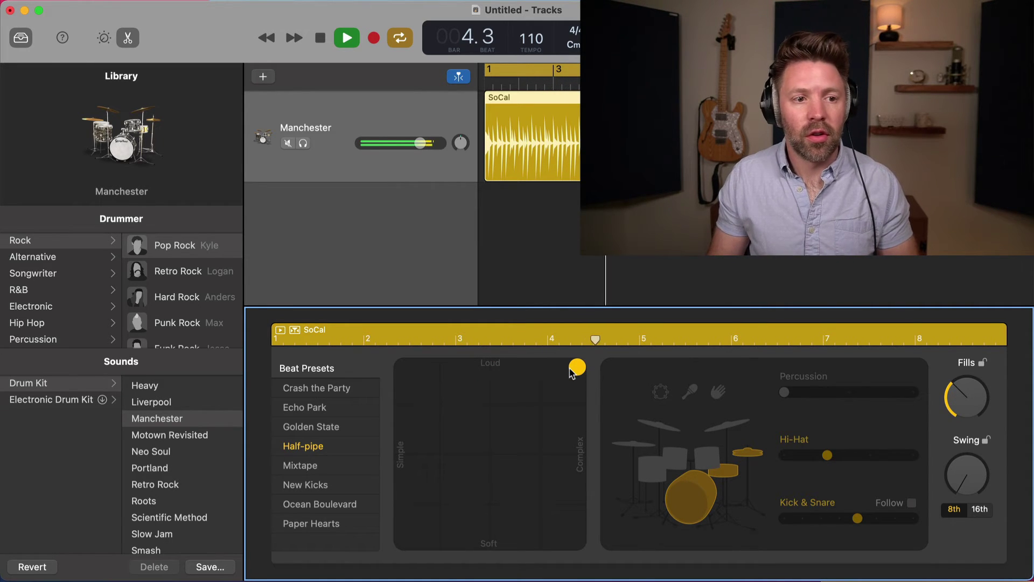
pyautogui.moveTo(571, 372); pyautogui.dragTo(402, 366)
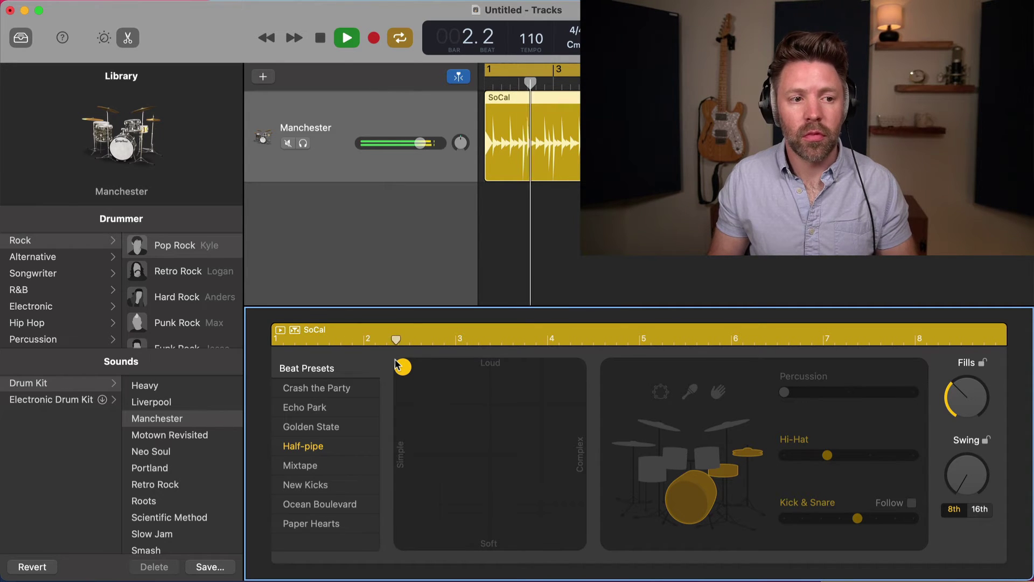
pyautogui.moveTo(401, 384); pyautogui.dragTo(521, 421)
pyautogui.press('space')
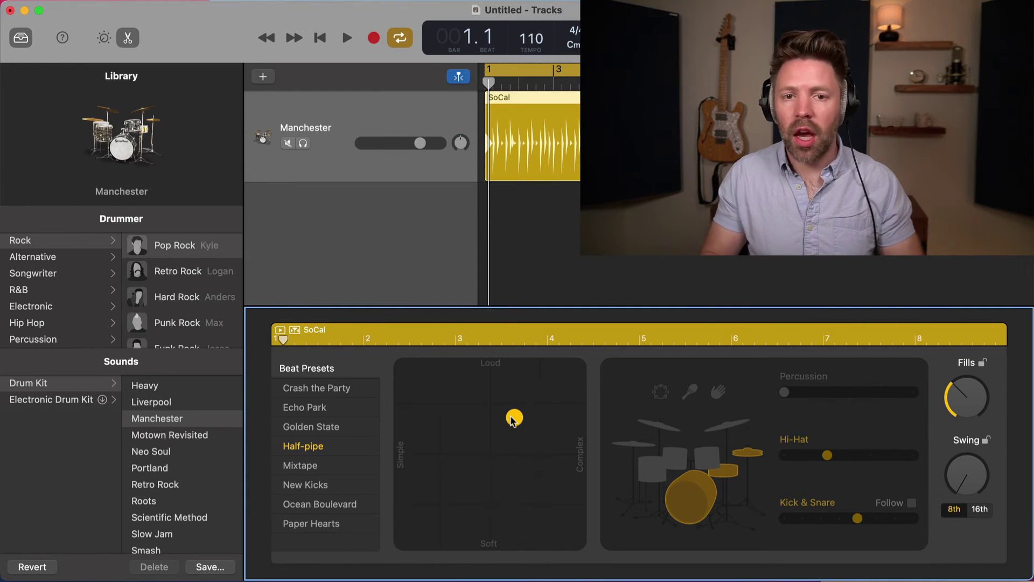
pyautogui.moveTo(512, 421); pyautogui.dragTo(522, 411)
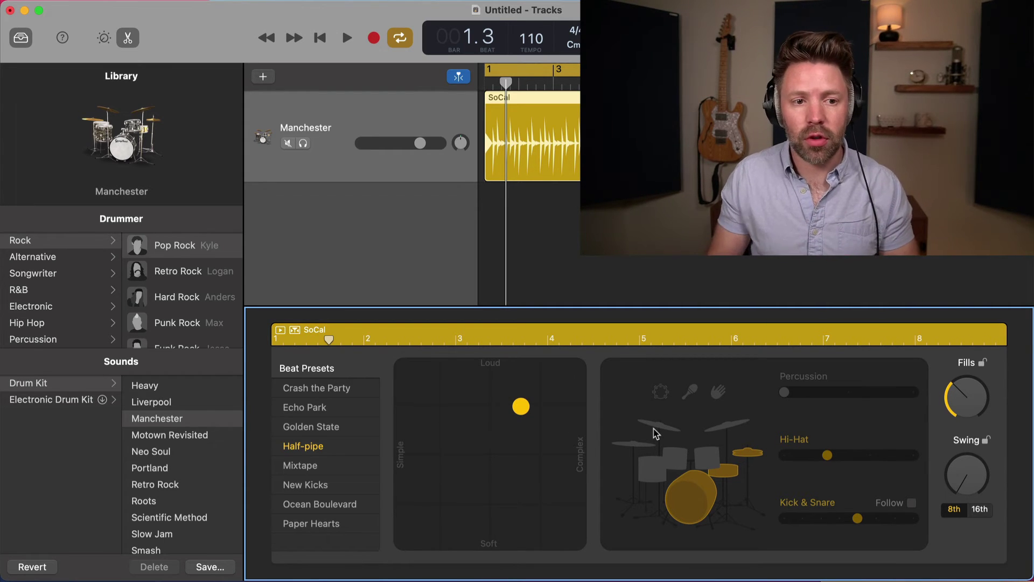
# Move the SoCal pattern to toms and try tambourine and shaker before choosing claps.
pyautogui.press('space')
pyautogui.click(652, 469)
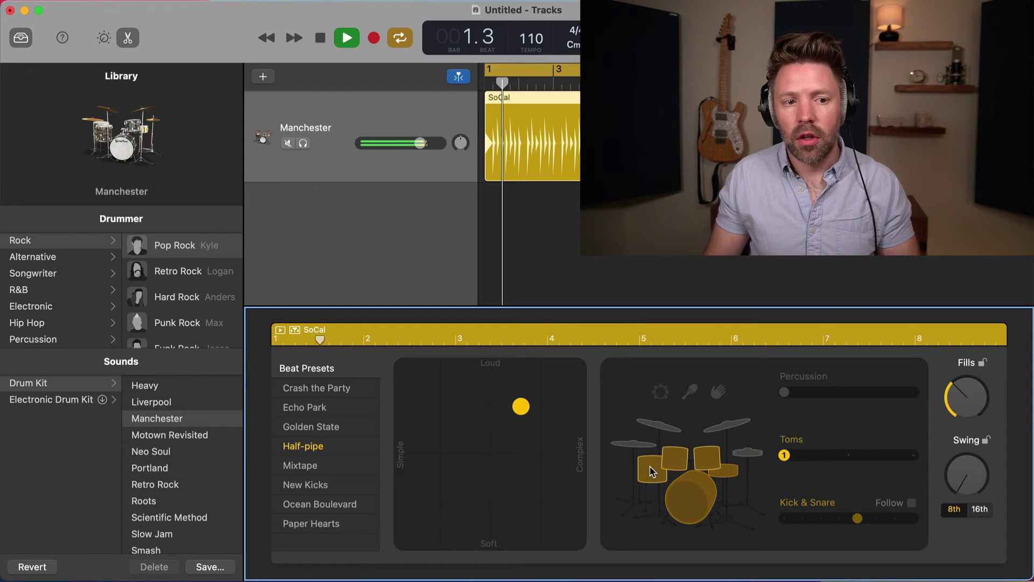
pyautogui.click(638, 446)
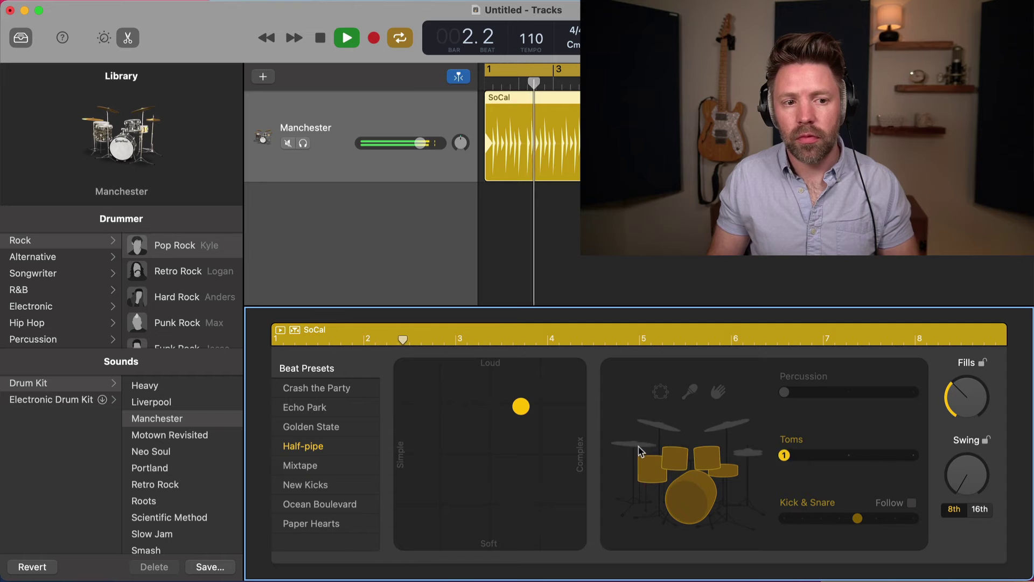
pyautogui.click(655, 466)
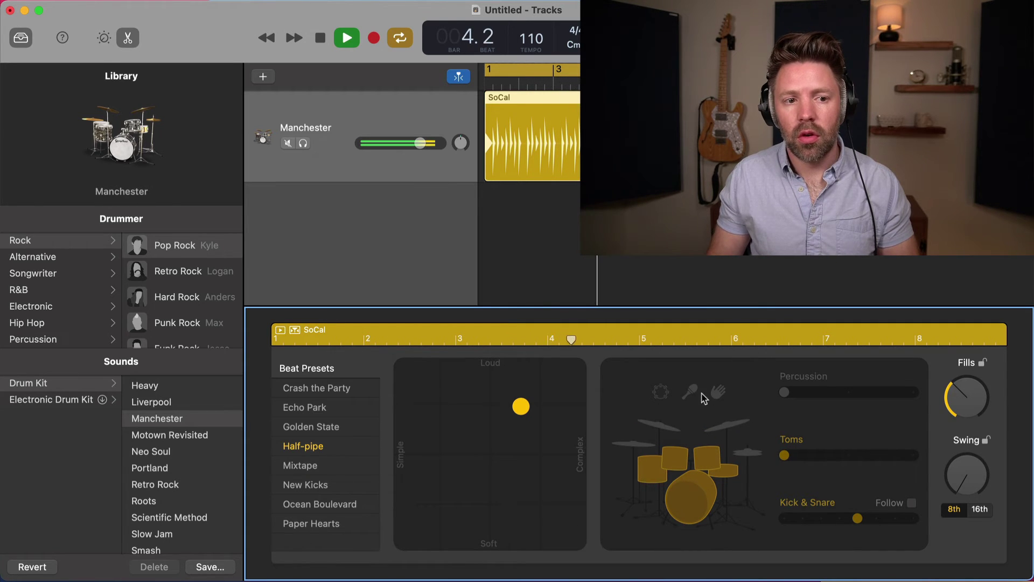
pyautogui.click(667, 395)
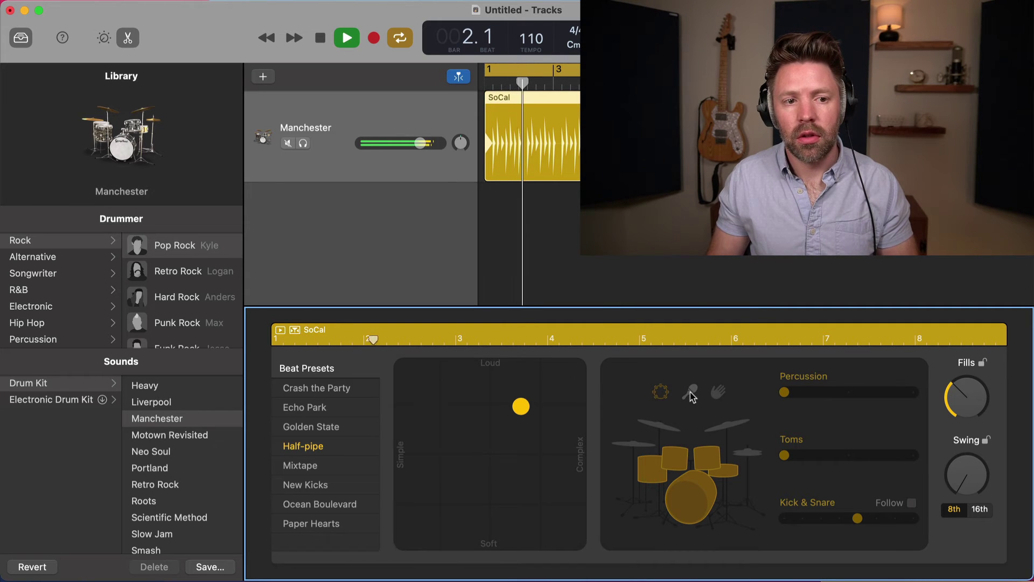
pyautogui.click(692, 394)
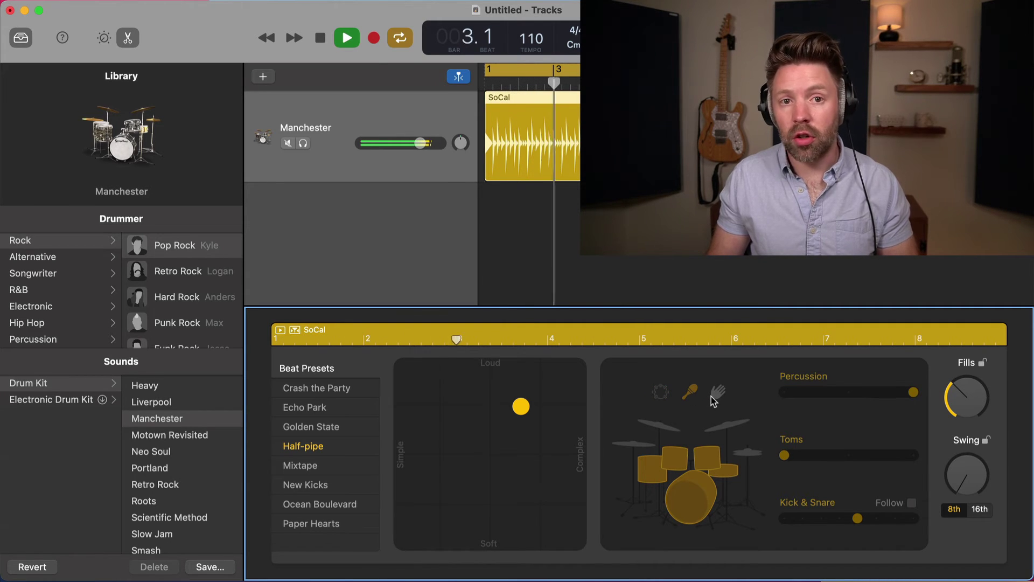
pyautogui.click(714, 399)
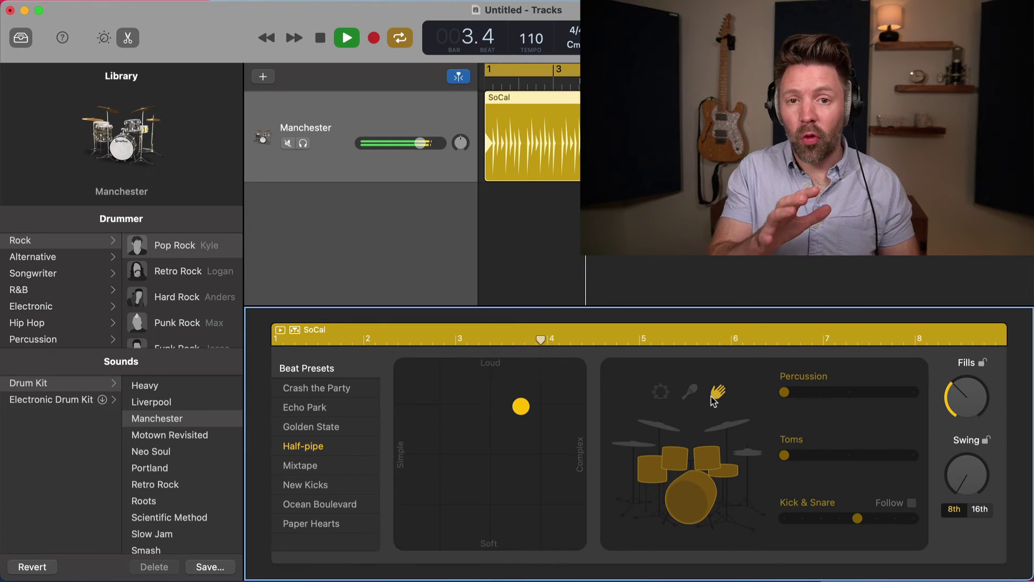
pyautogui.press('space')
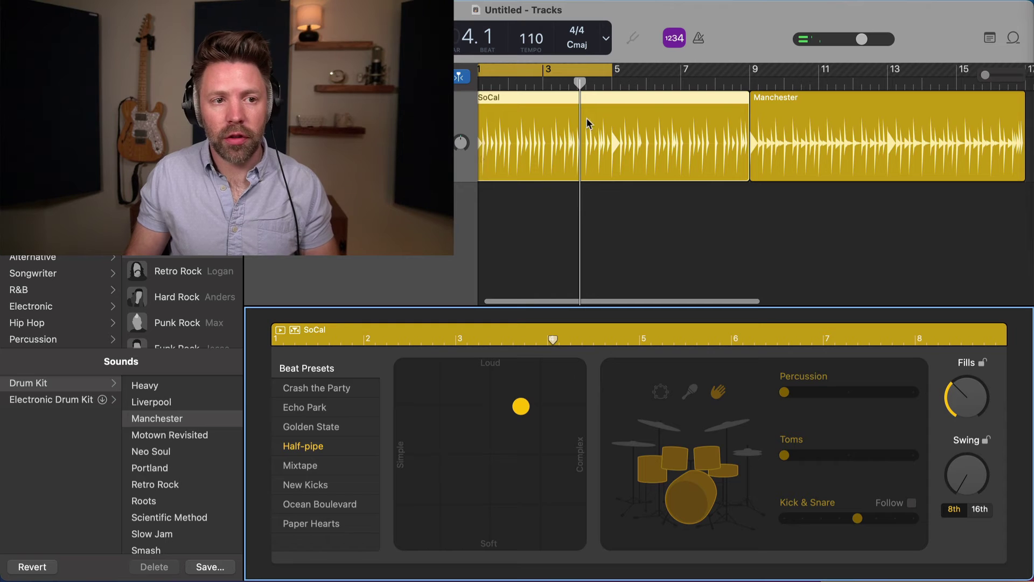
# Turn off cycle and play from bar 11 to hear the Manchester region.
pyautogui.press('c')
pyautogui.click(814, 82)
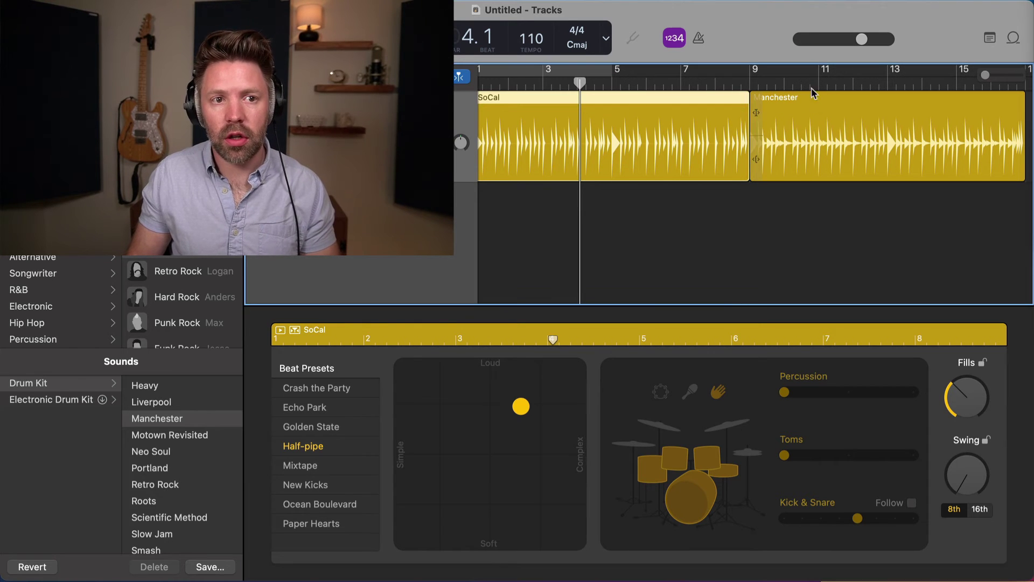
pyautogui.press('space')
pyautogui.hscroll(3, 817, 144)
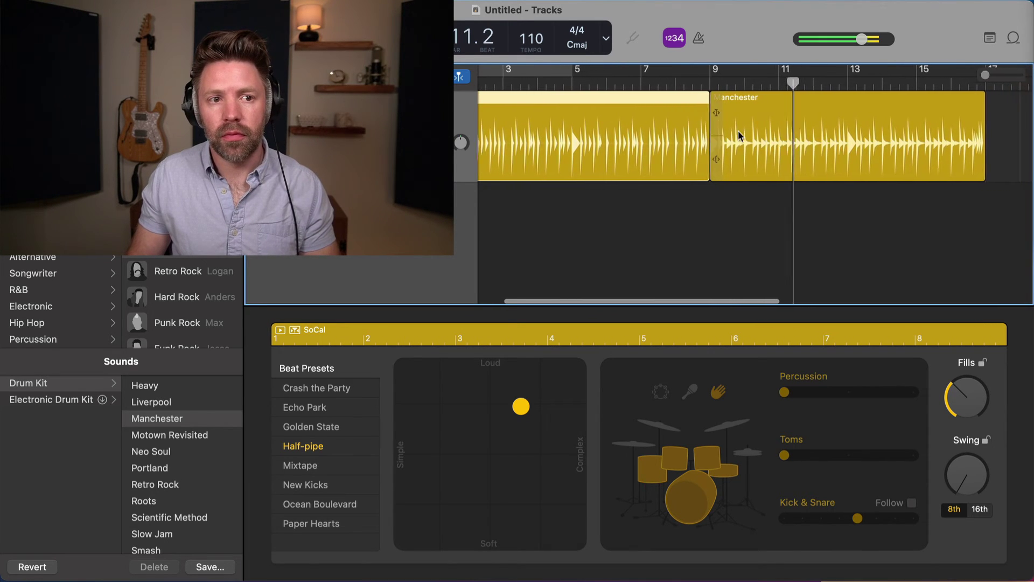
pyautogui.press('space')
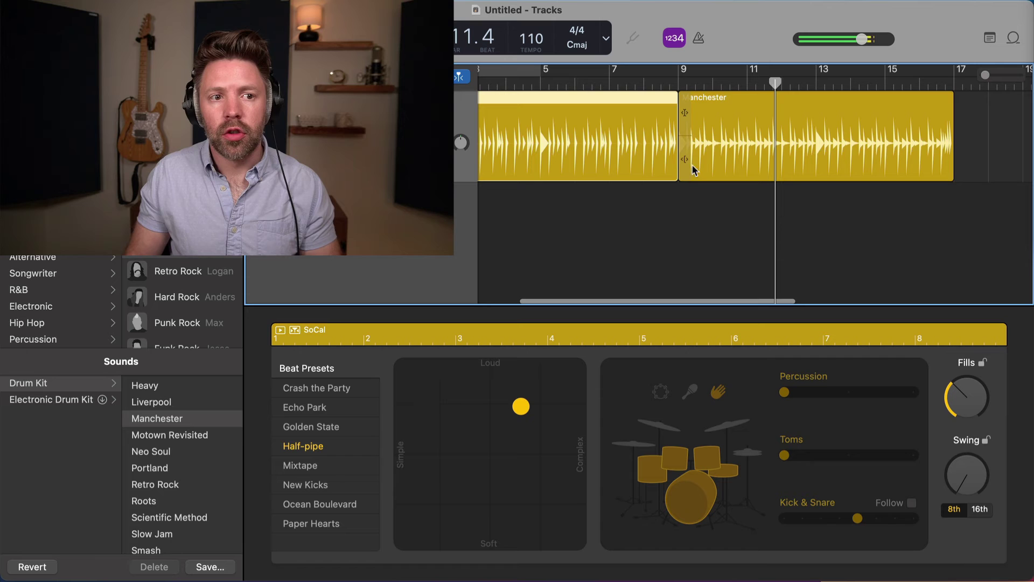
# Give the Manchester region Crash the Party on toms and audition the transition from bar 8.
pyautogui.click(762, 148)
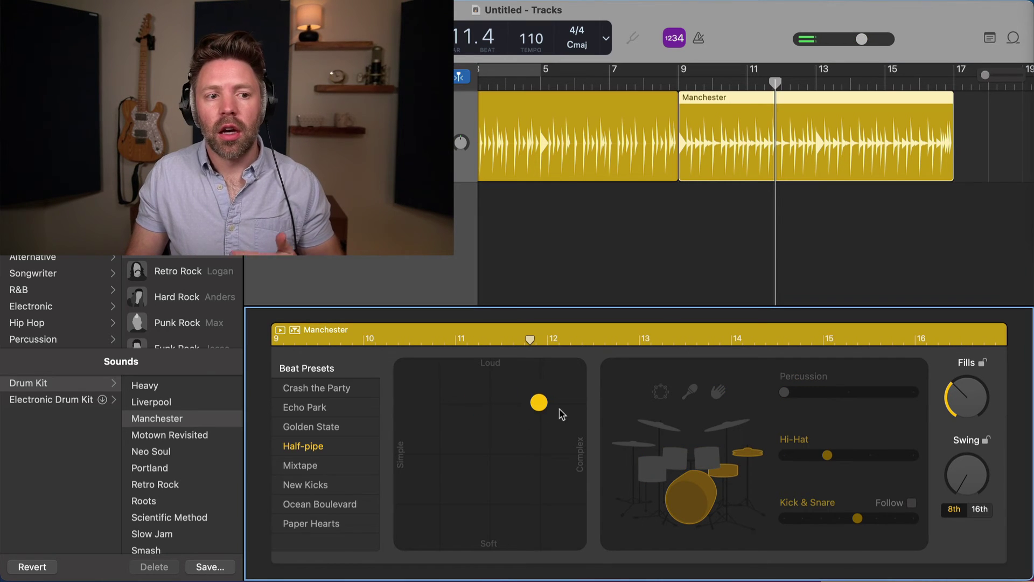
pyautogui.click(670, 461)
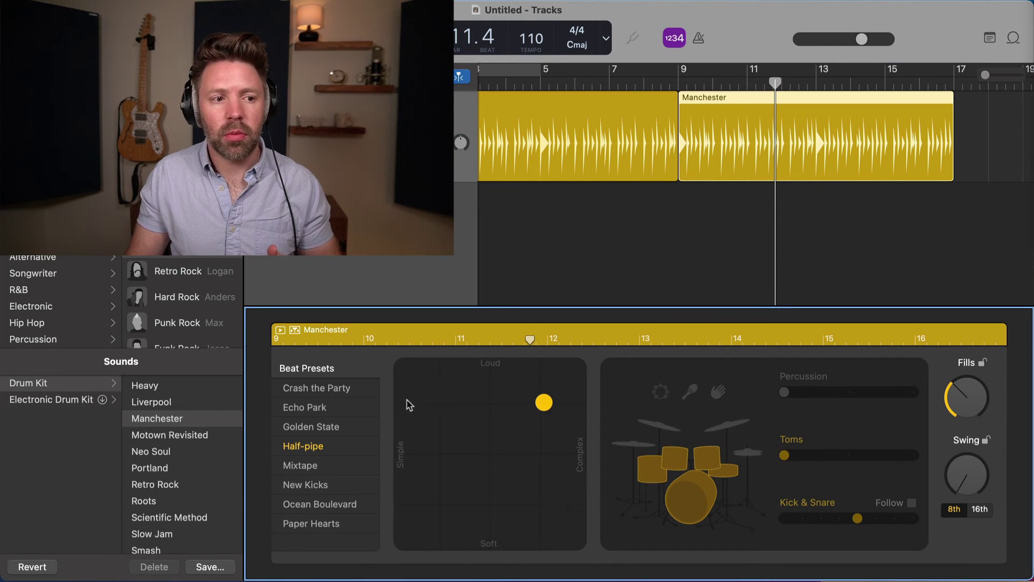
pyautogui.click(338, 389)
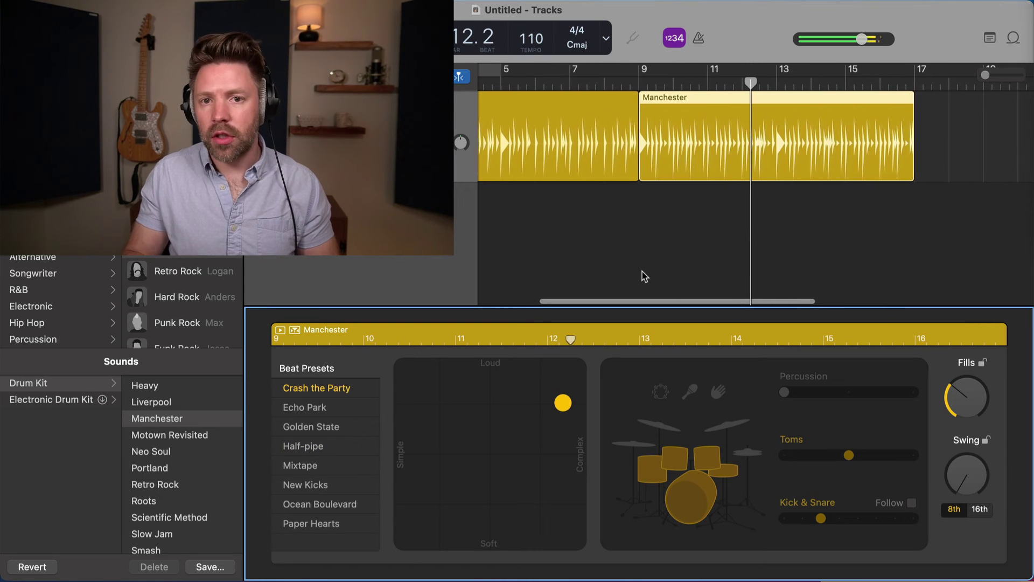
pyautogui.click(598, 83)
pyautogui.hscroll(1, 655, 130)
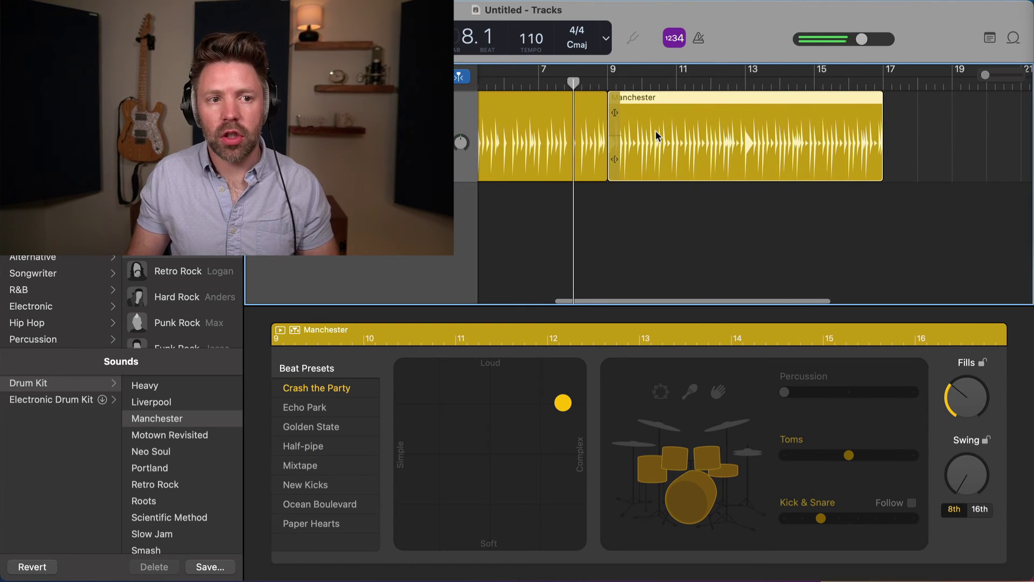
pyautogui.press('space')
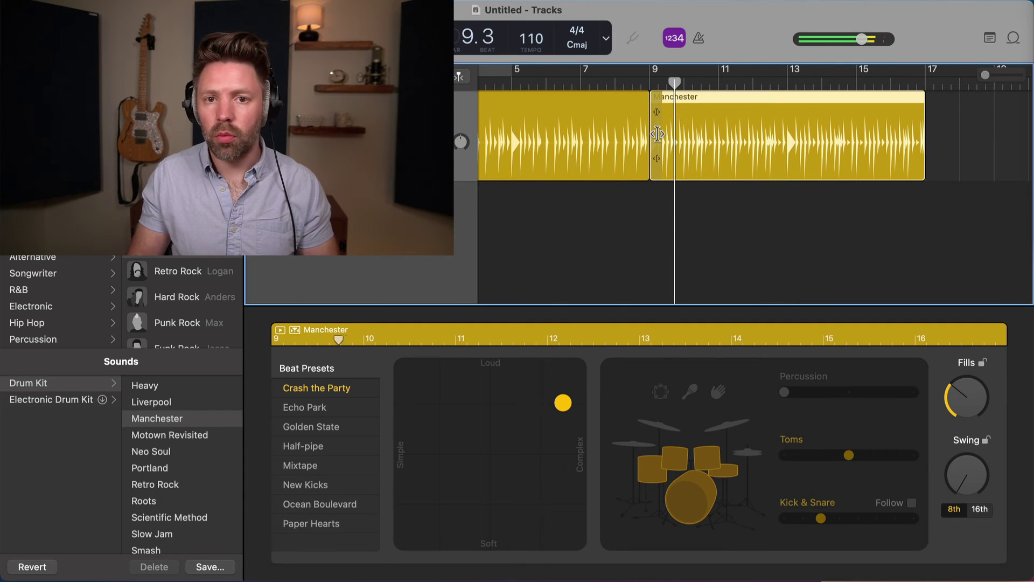
pyautogui.press('space')
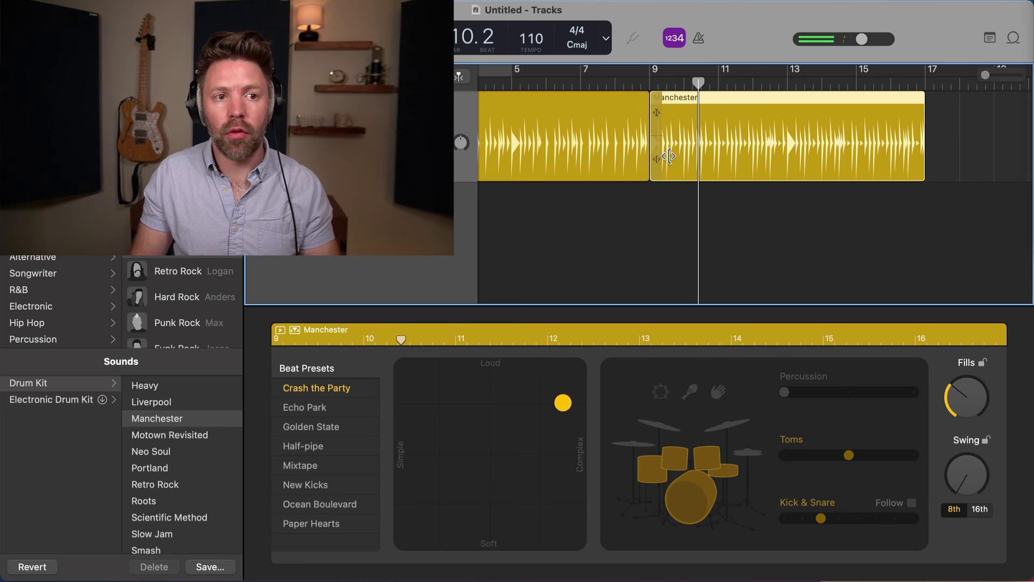
# Delete the Manchester region and add a new SoCal Half-pipe Drummer region spanning bars 9–16.
pyautogui.press('Delete')
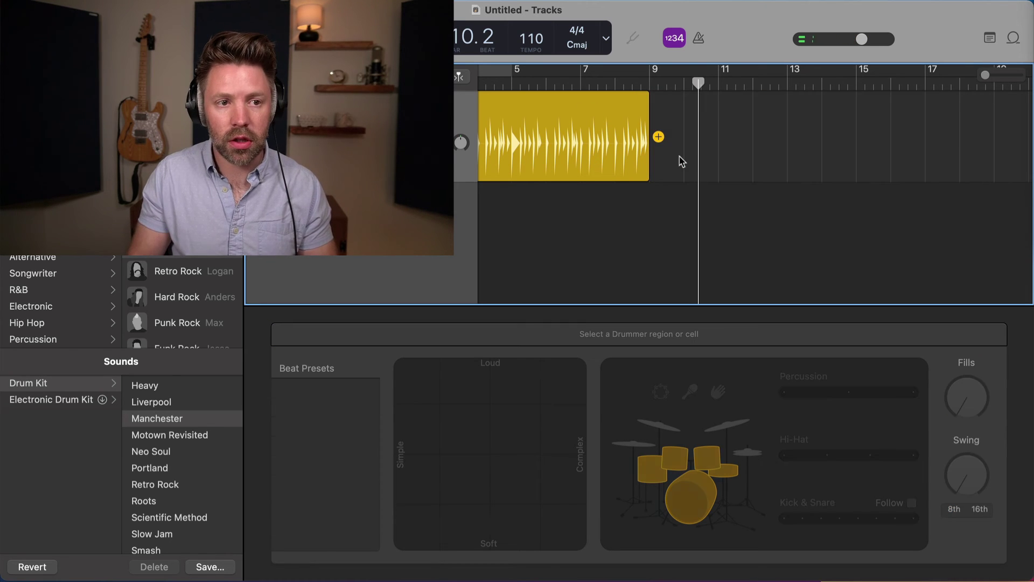
pyautogui.moveTo(645, 161); pyautogui.dragTo(923, 157)
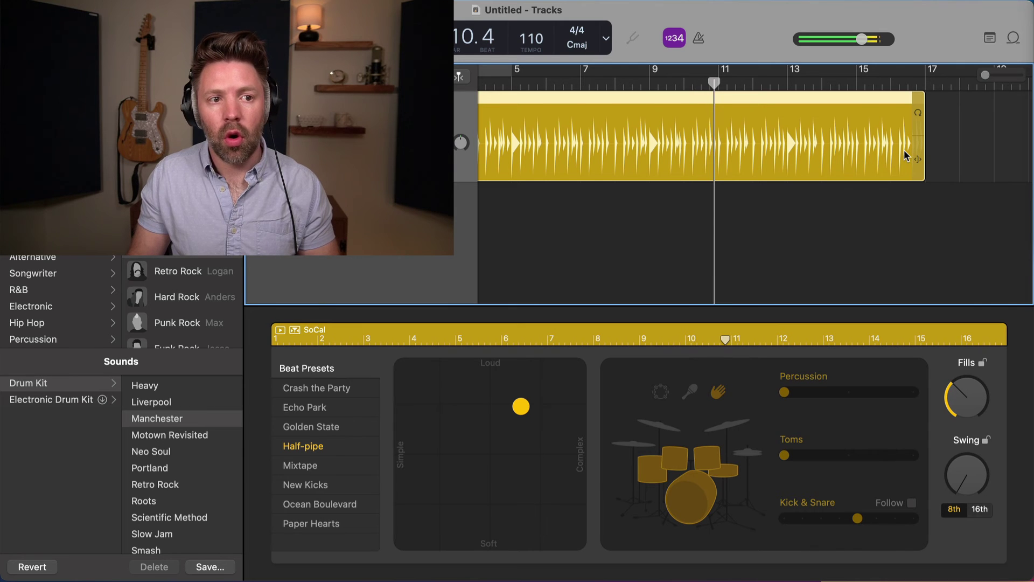
pyautogui.press('super+z')
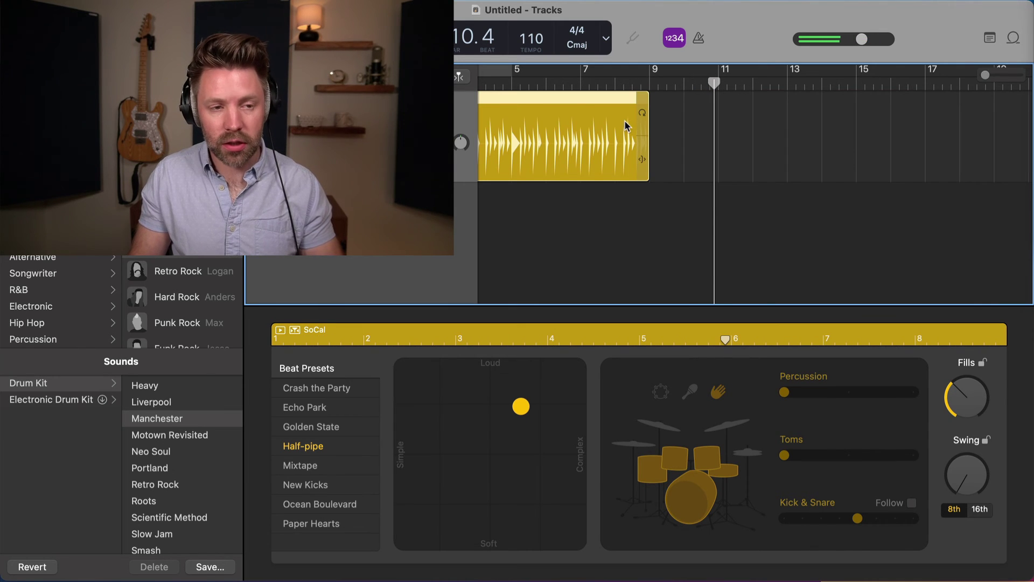
pyautogui.click(644, 86)
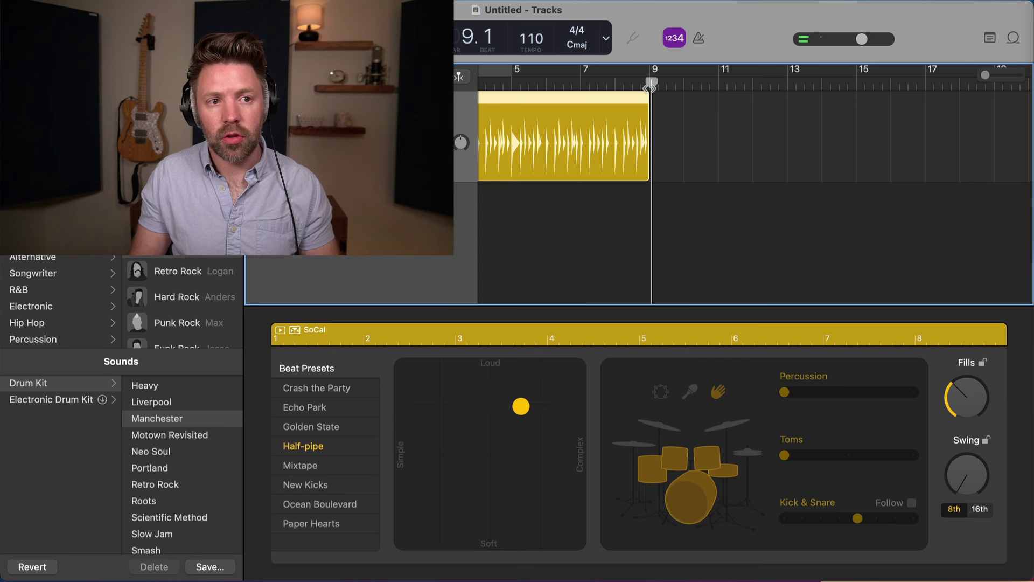
pyautogui.click(670, 180)
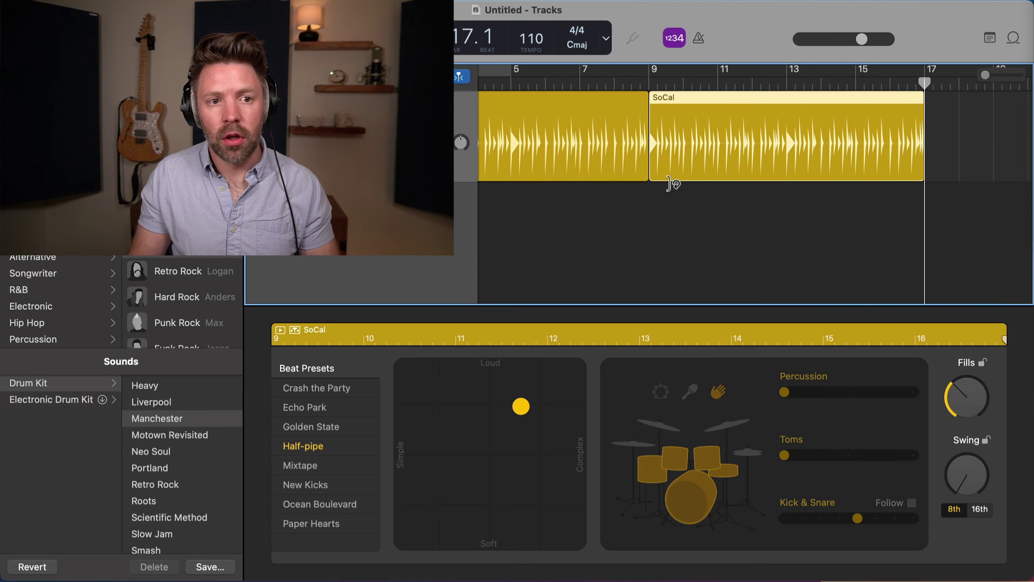